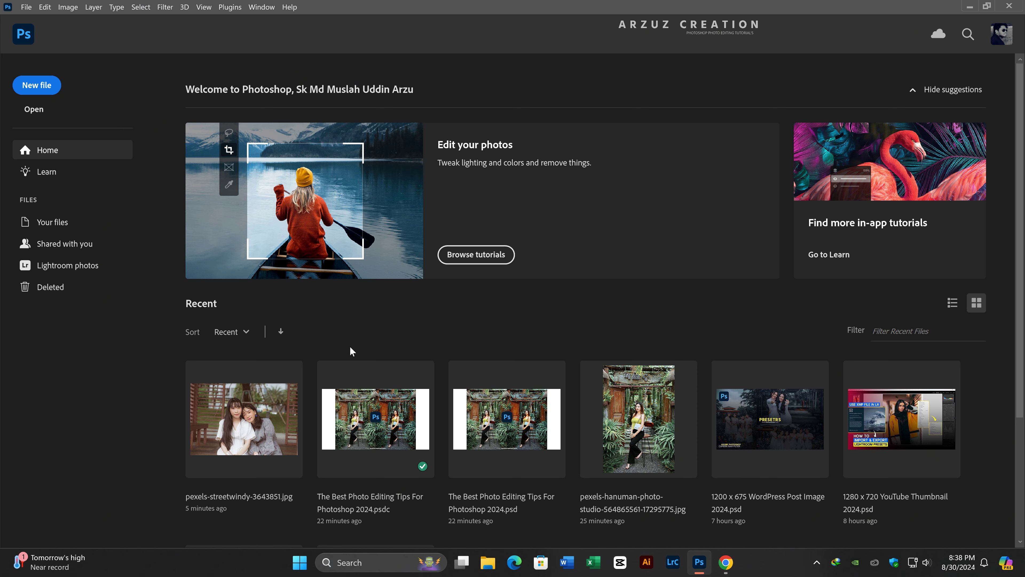
Step: Open pexels-streetwindy-3643851.jpg from the Recent files on the Home screen
click(244, 409)
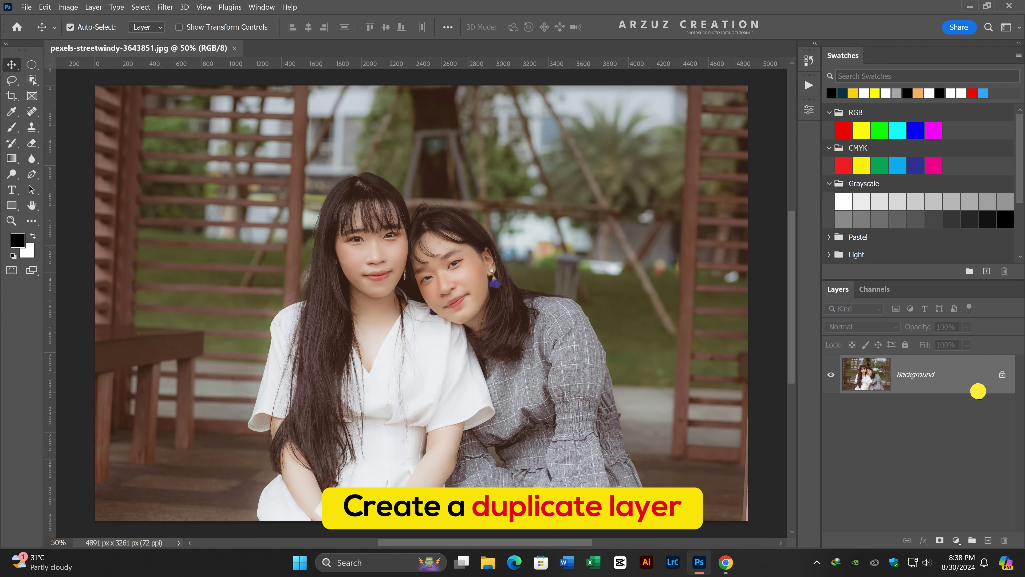
Step: Copy the Background layer and name the copy 'Fix white balance', placed above the original
drag(978, 391, 987, 539)
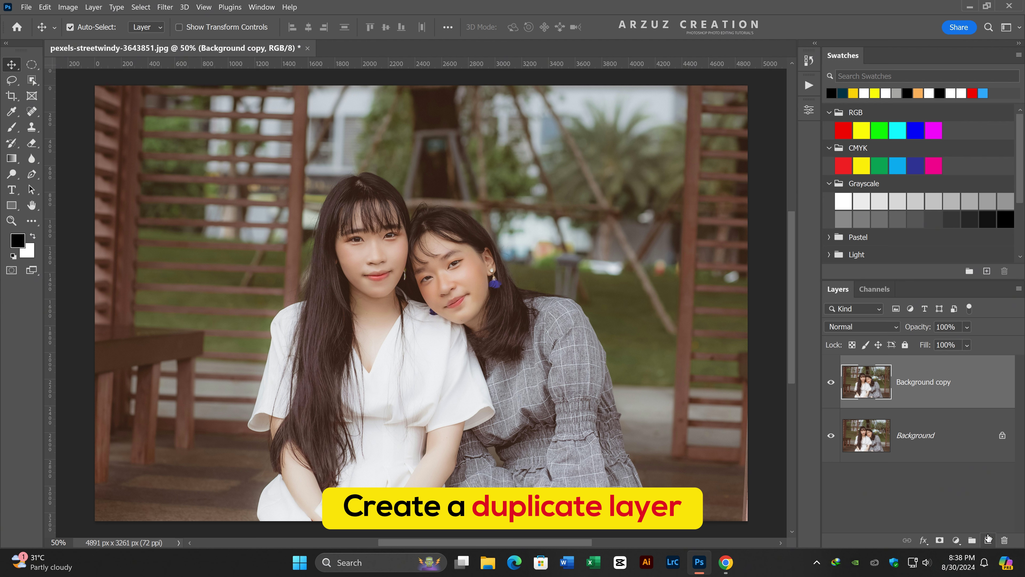
double_click(922, 382)
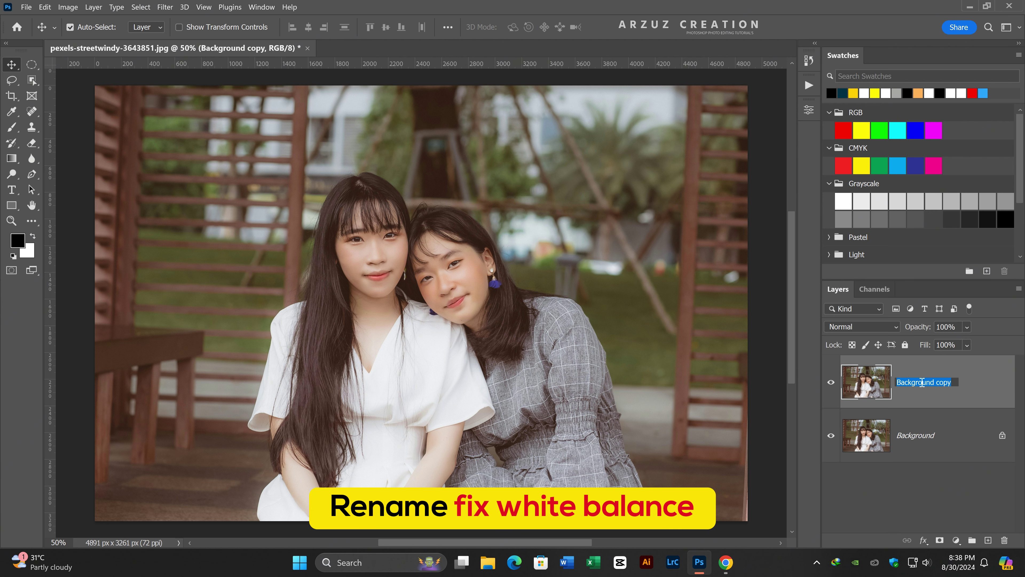
text(Fix wh)
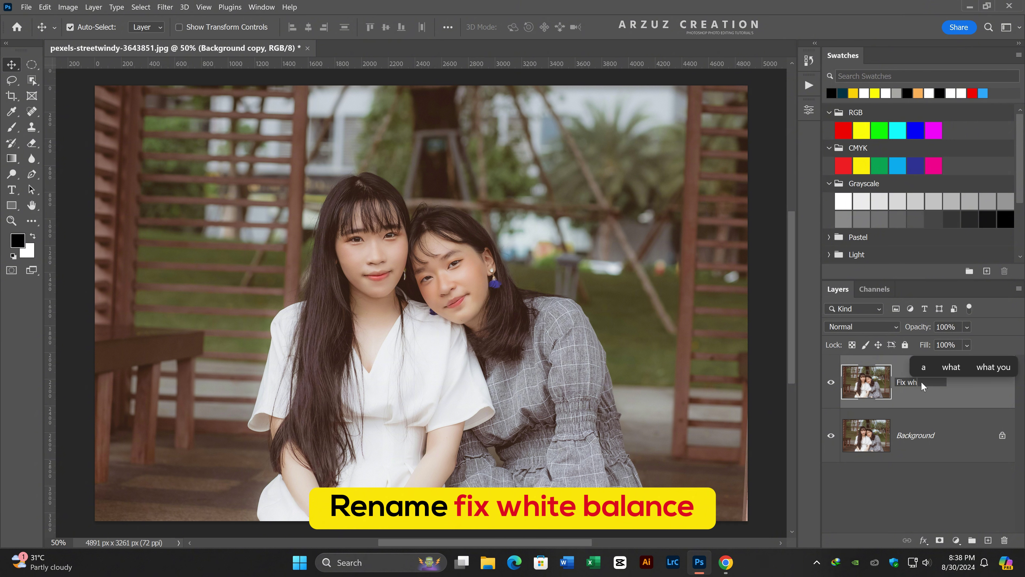
text(ite bala)
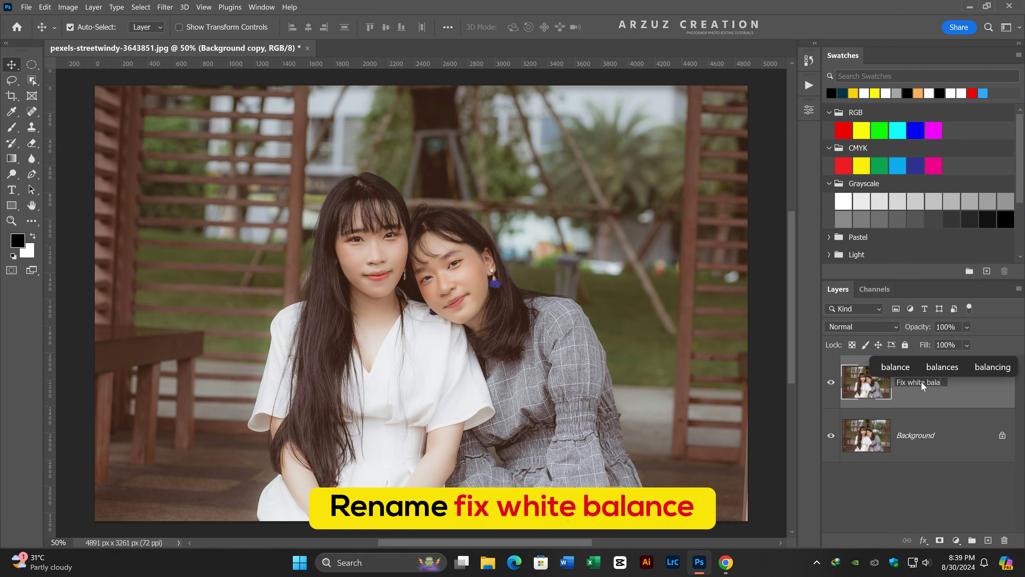
text(nce)
key(Return)
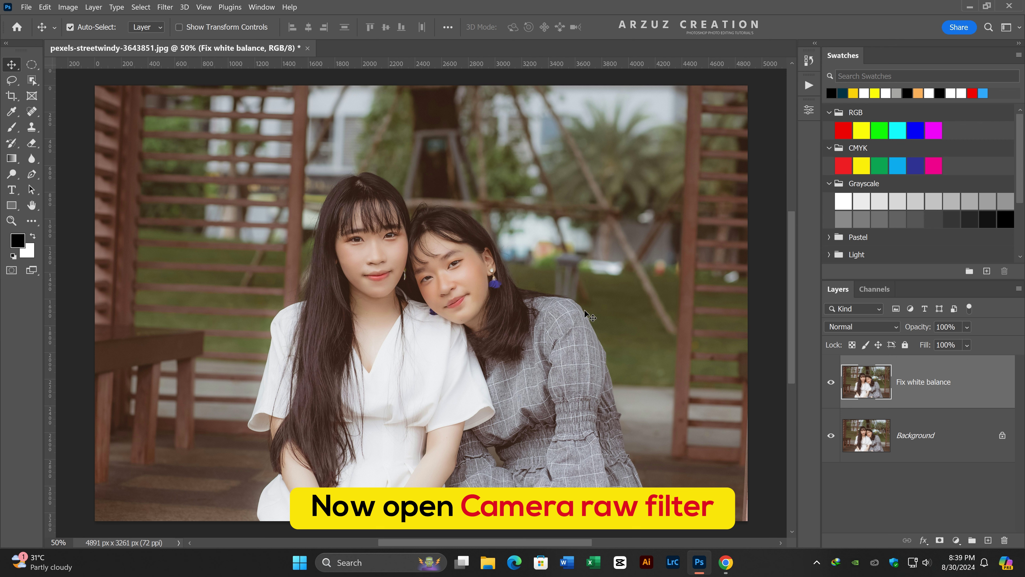
Step: In the Camera Raw filter, sample a dark neutral background area for Custom white balance (Temperature -11, Tint -11)
click(165, 7)
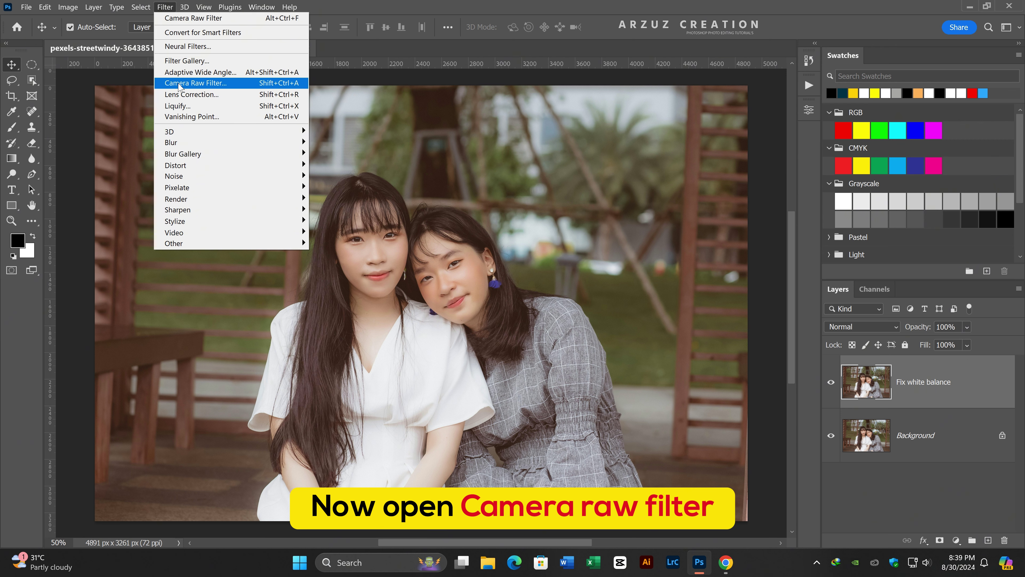
click(196, 82)
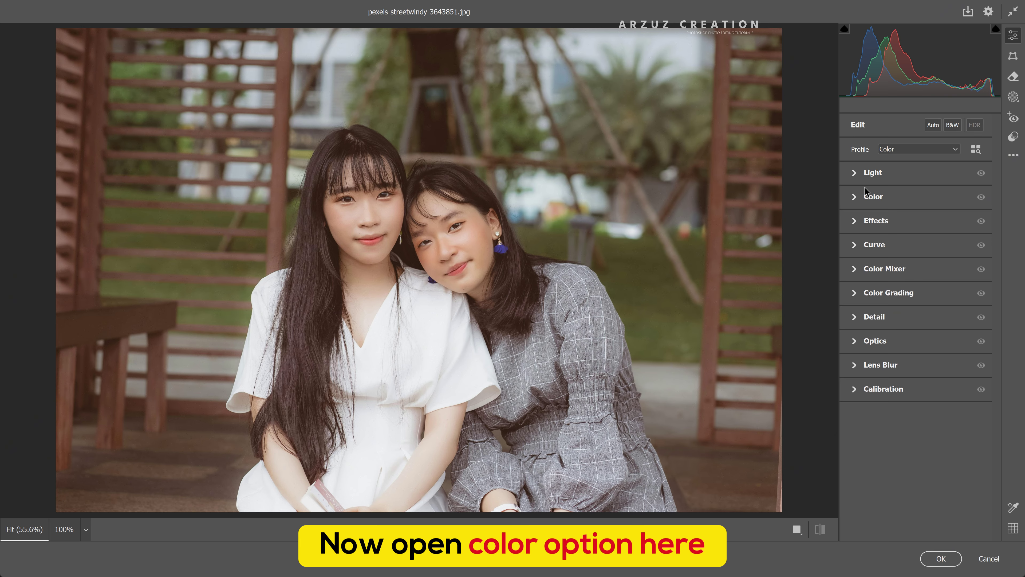
click(856, 197)
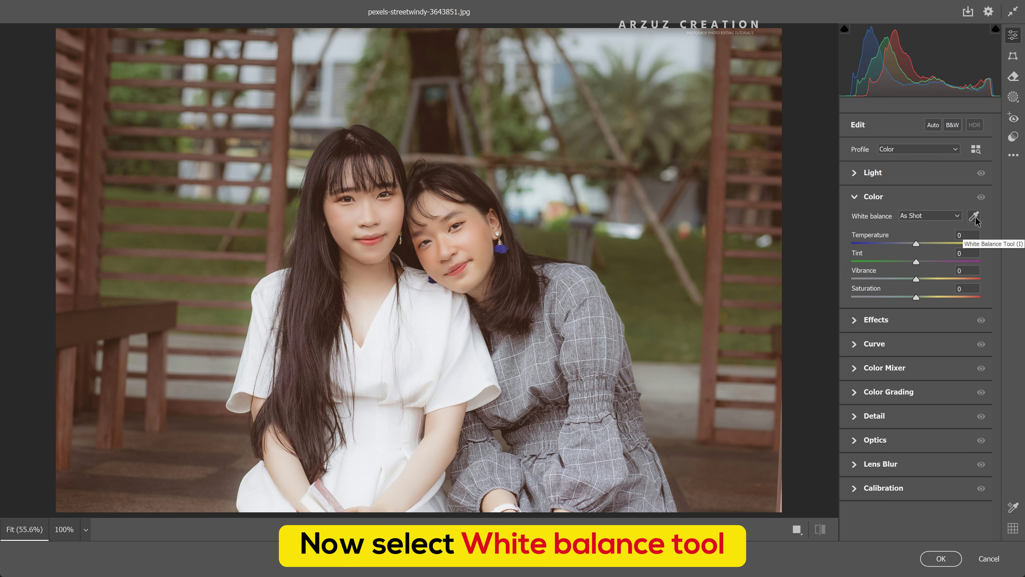
click(972, 218)
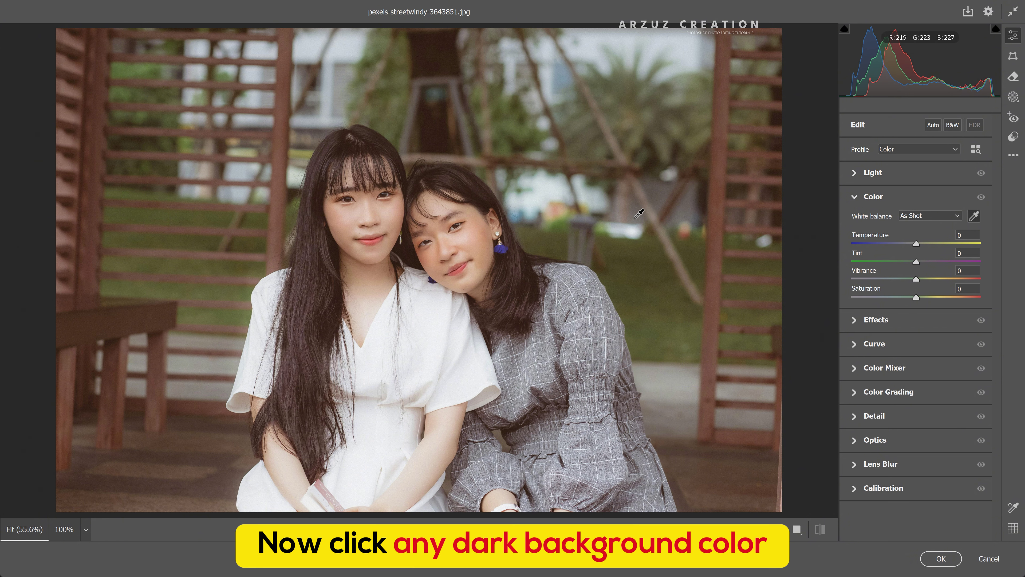
click(656, 194)
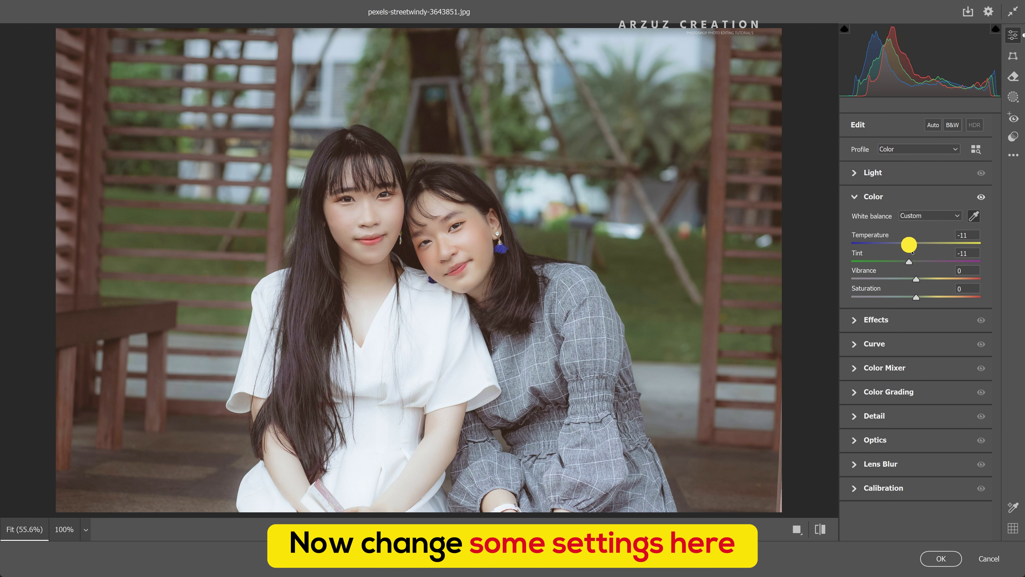
Step: Set Temperature -25, Tint -10, Vibrance +28 and Saturation +35 in Camera Raw's Color panel
drag(908, 244, 905, 244)
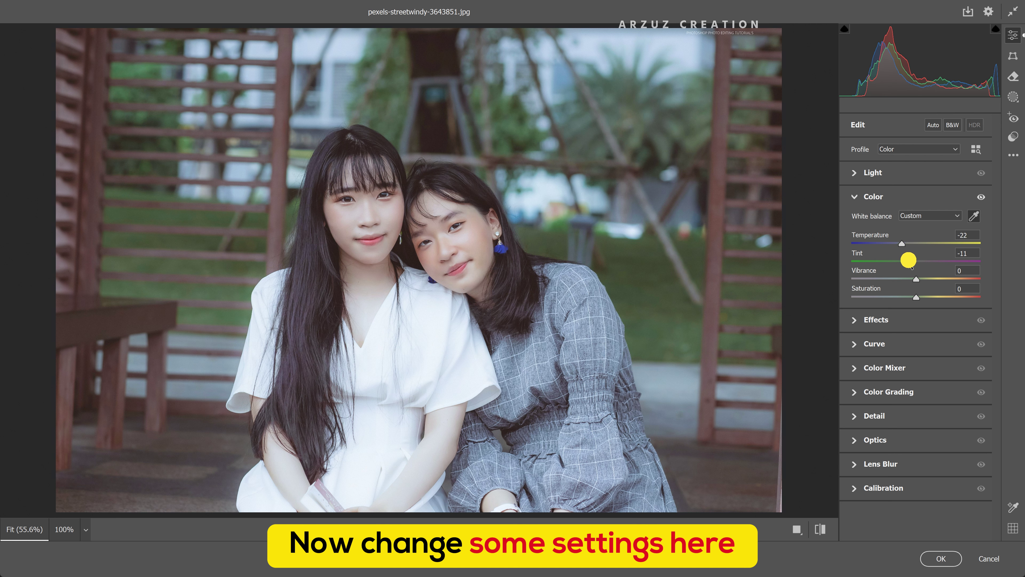
drag(909, 261, 909, 264)
drag(917, 278, 932, 278)
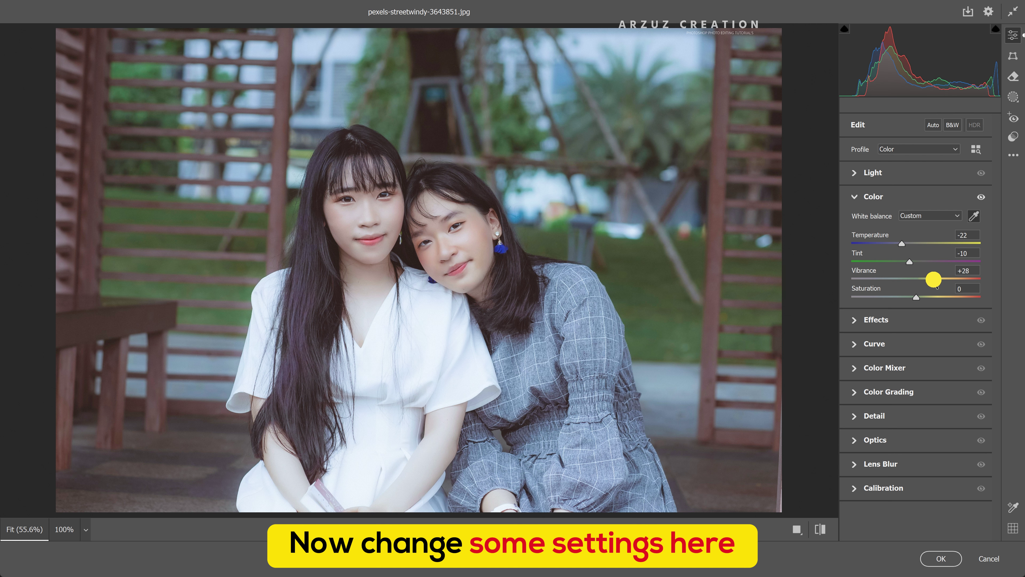
drag(918, 299, 937, 299)
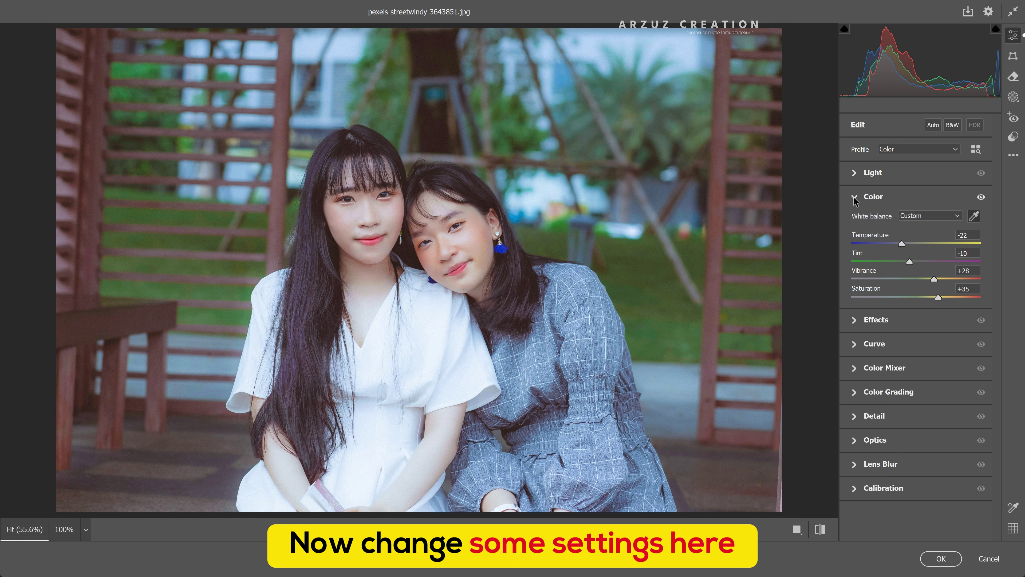
drag(900, 244, 897, 244)
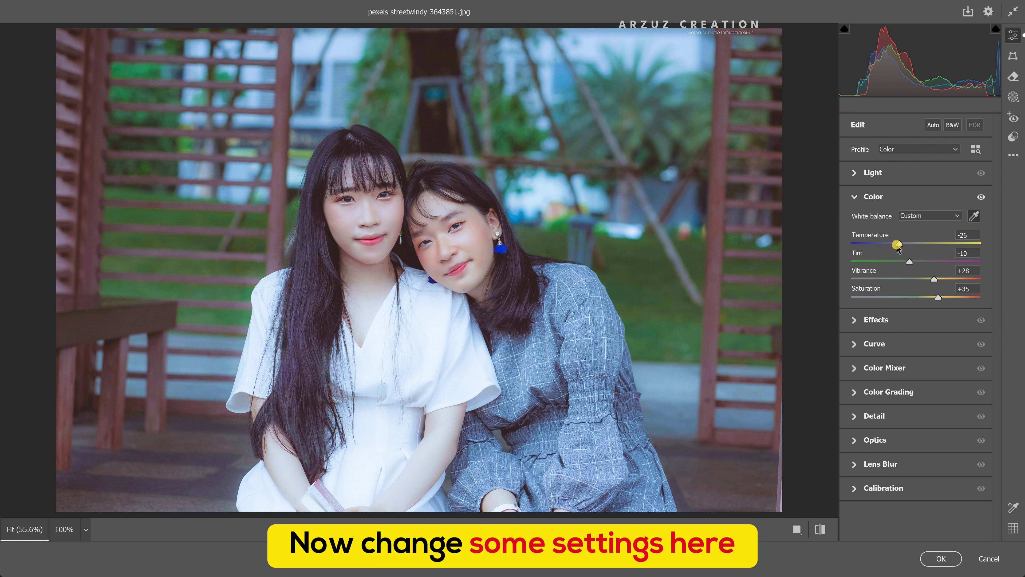
drag(968, 236, 973, 234)
Step: Finish the Temperature entry, collapse the Color panel and inspect the right woman's face at 100%
text(5)
click(854, 197)
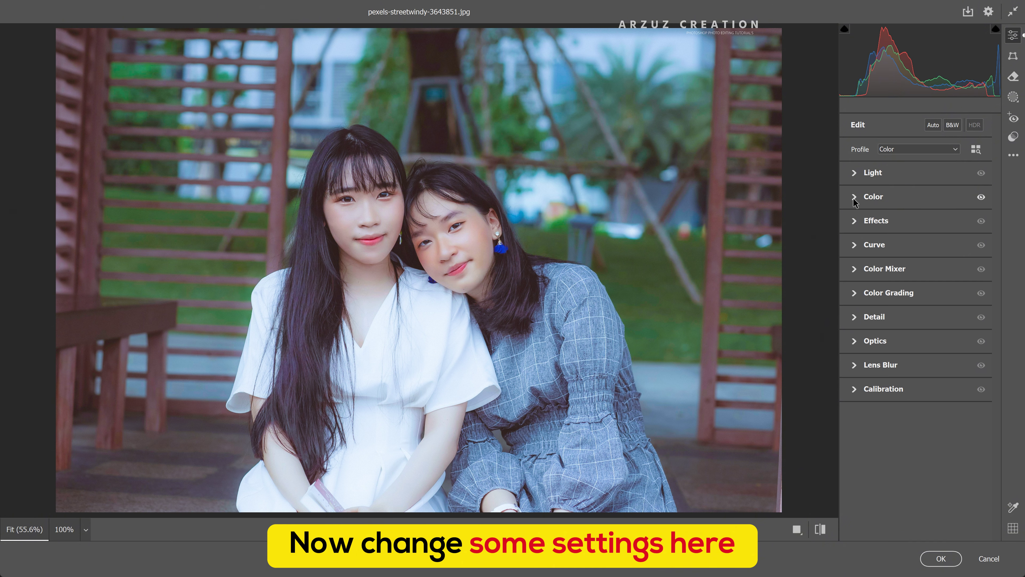
click(855, 198)
click(854, 198)
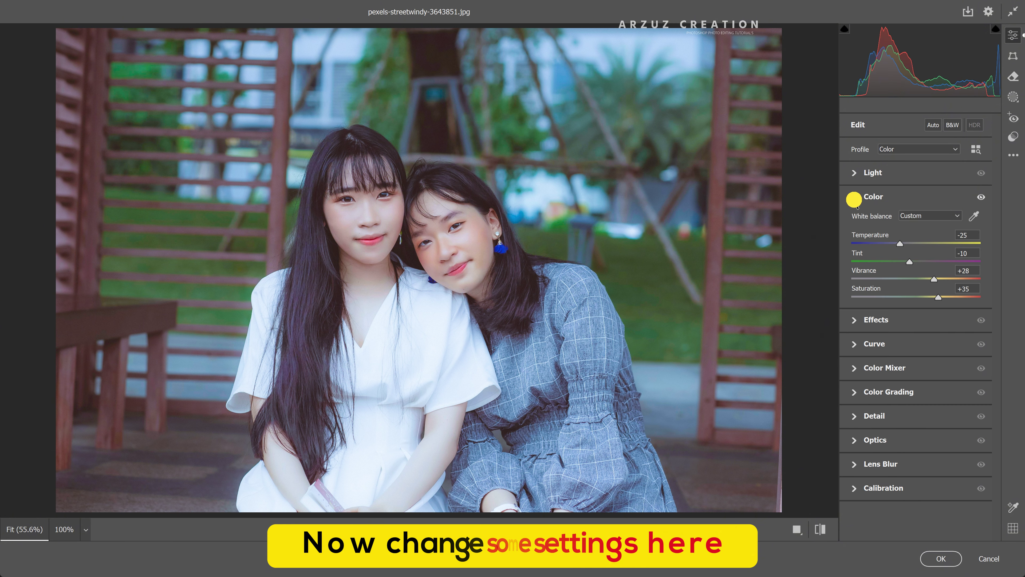
click(445, 248)
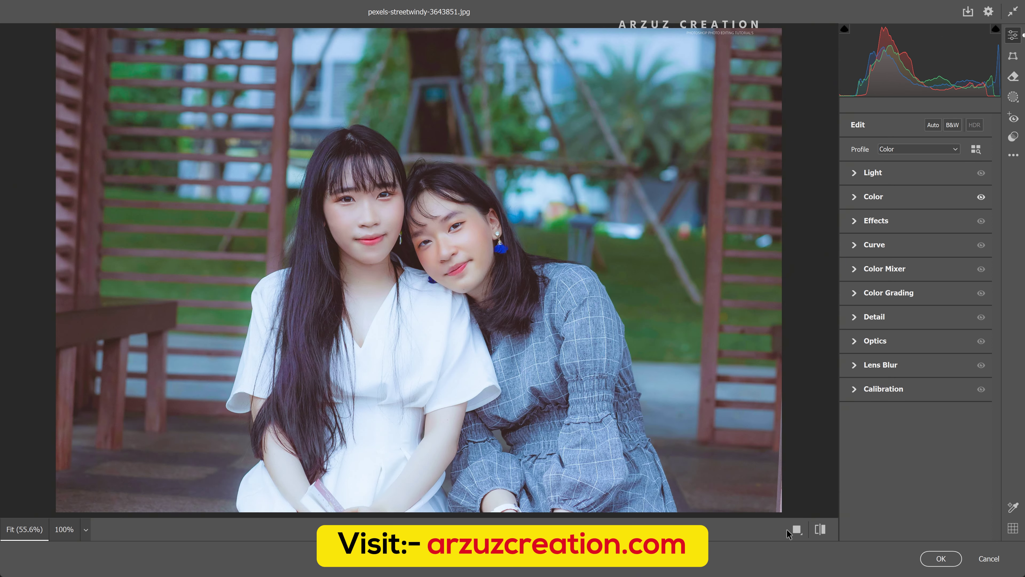
Step: Compare original and corrected photo in Before/After Left/Right view, then apply the Camera Raw correction
right_click(797, 535)
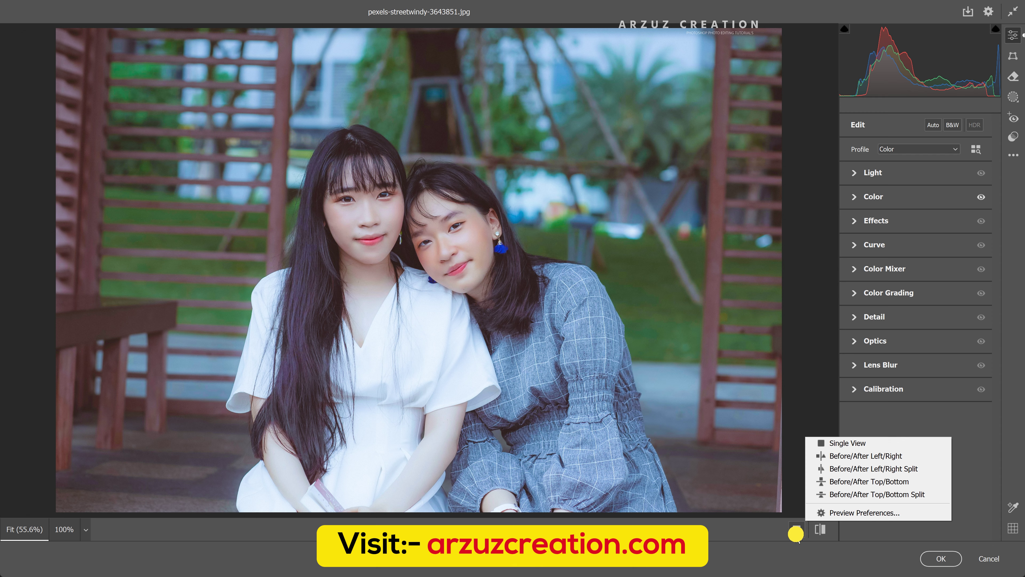
click(834, 455)
click(621, 237)
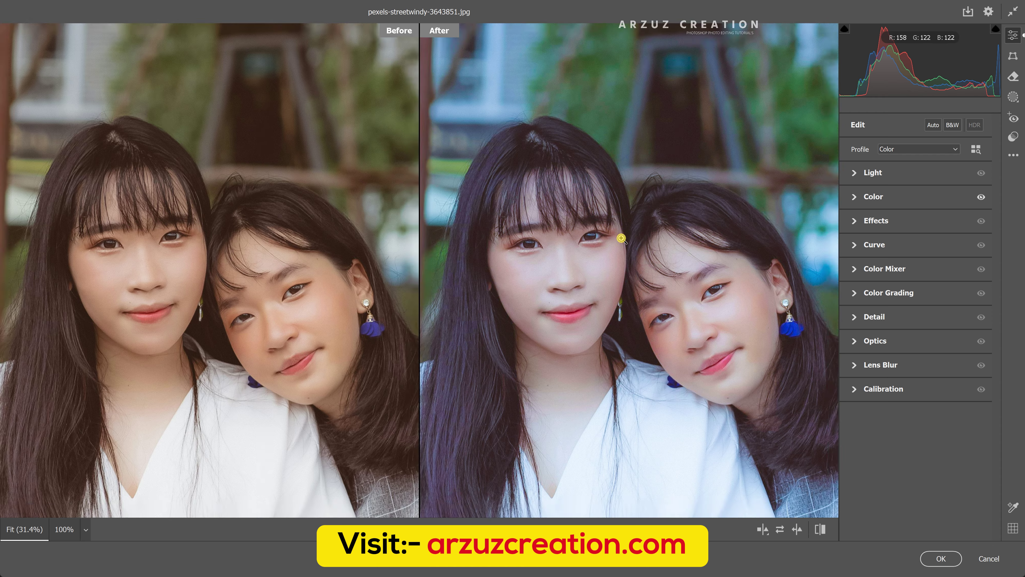
click(620, 237)
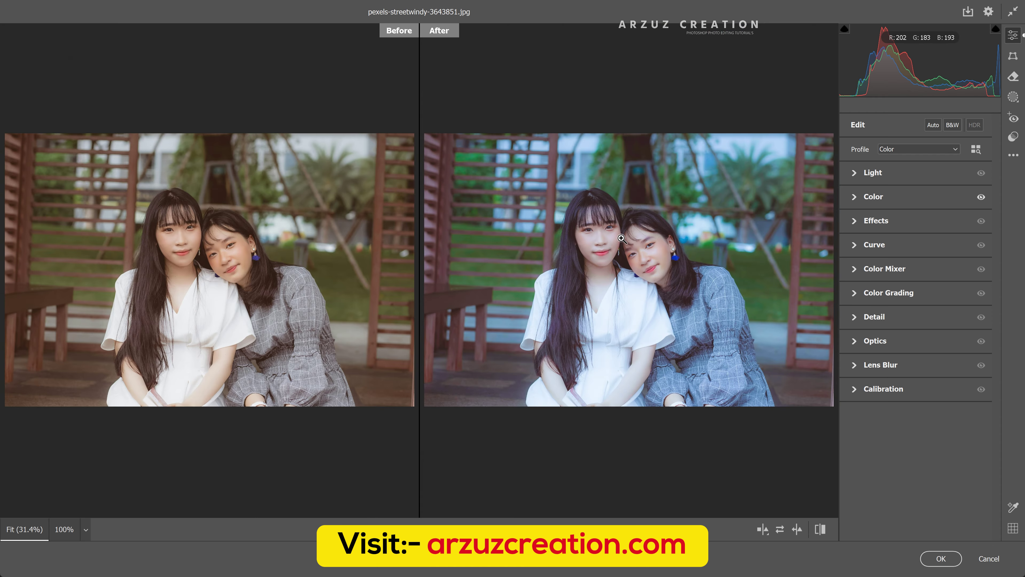
click(938, 566)
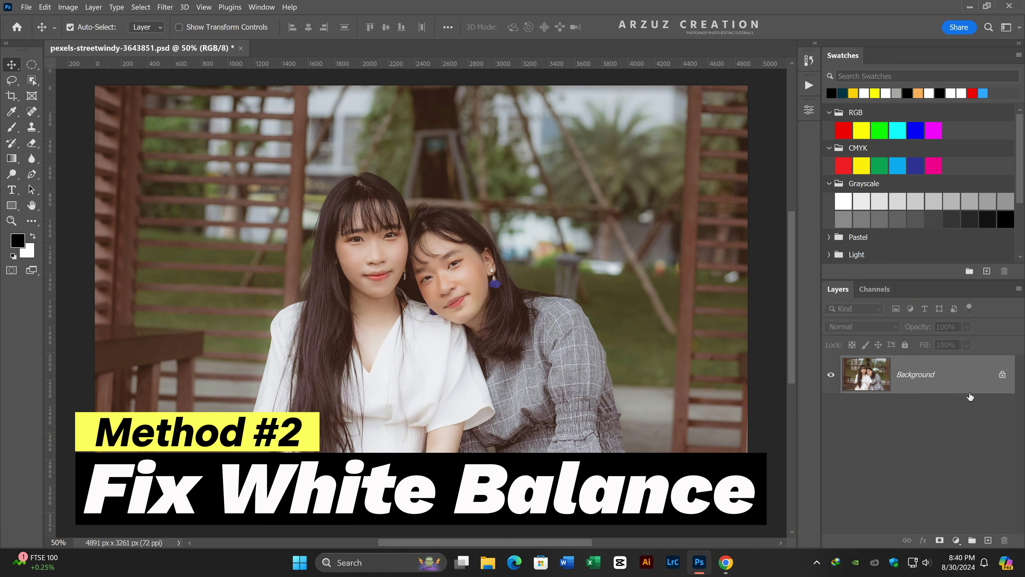
Step: Make a fresh copy of Background named 'Fix white balance' for the second correction method
click(970, 395)
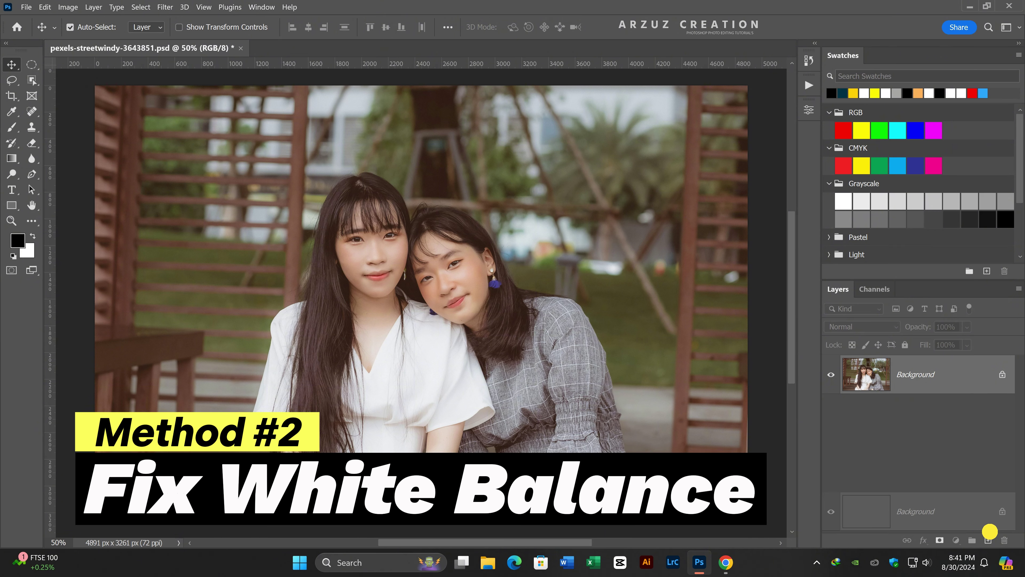
drag(970, 393, 988, 540)
double_click(914, 382)
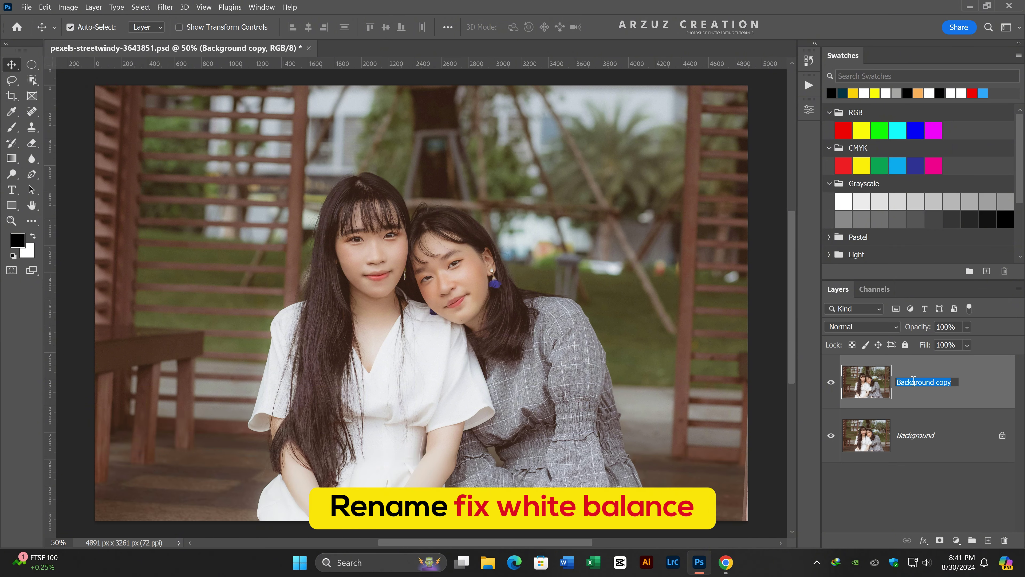
text(Fix wh)
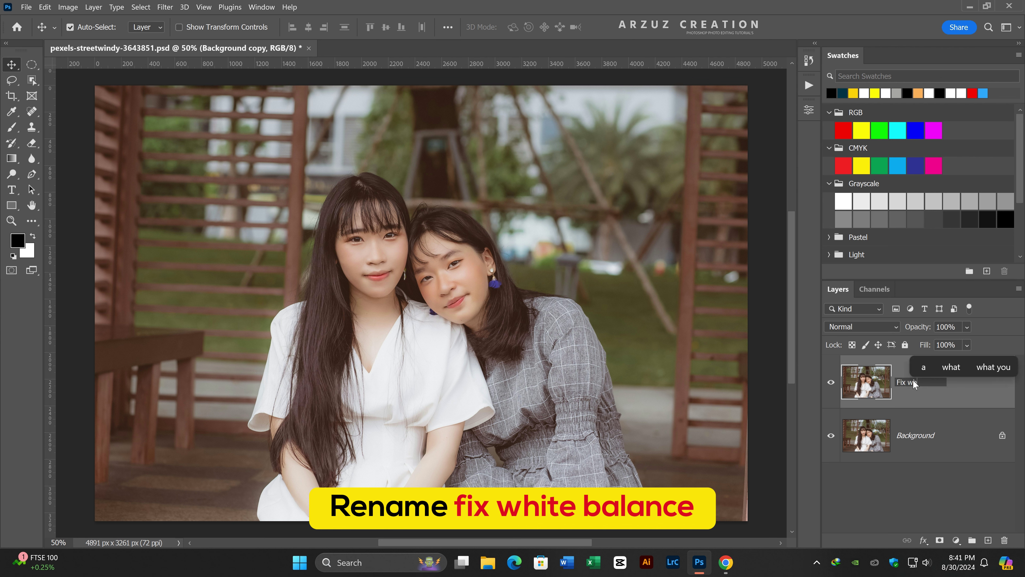
text(ite ba)
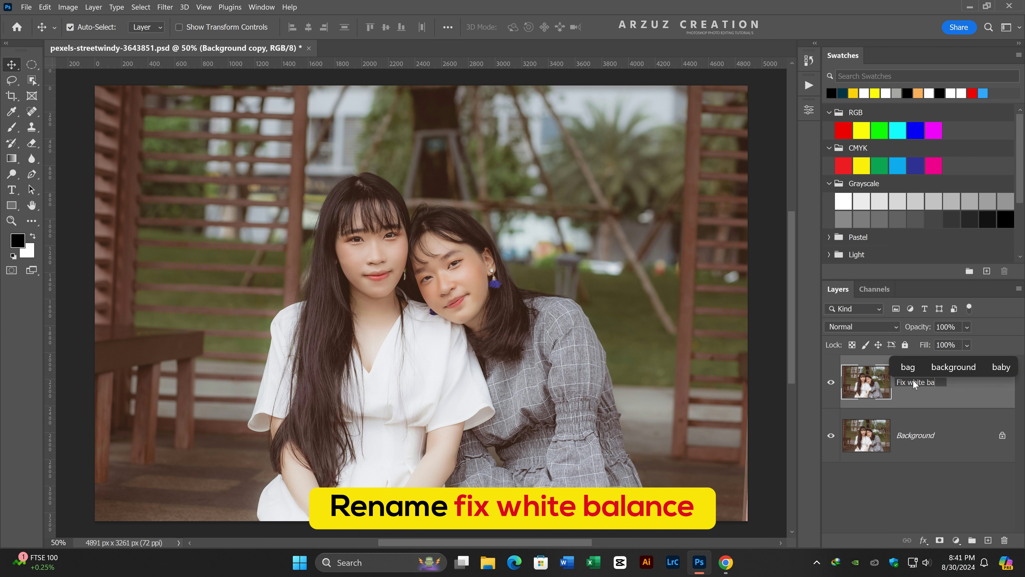
text(lance)
key(Return)
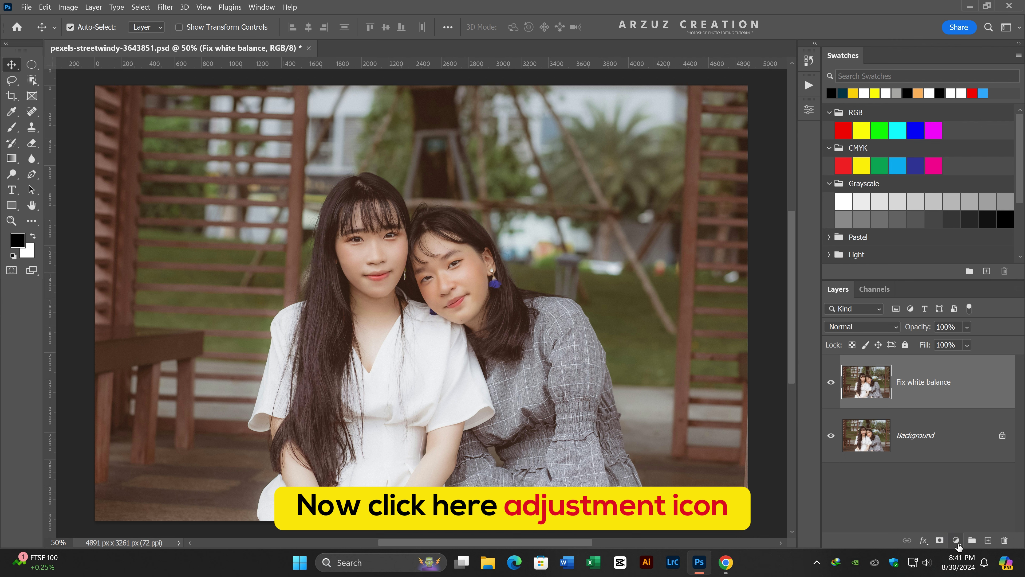
Step: Add a Curves adjustment layer above the Fix white balance layer
click(957, 543)
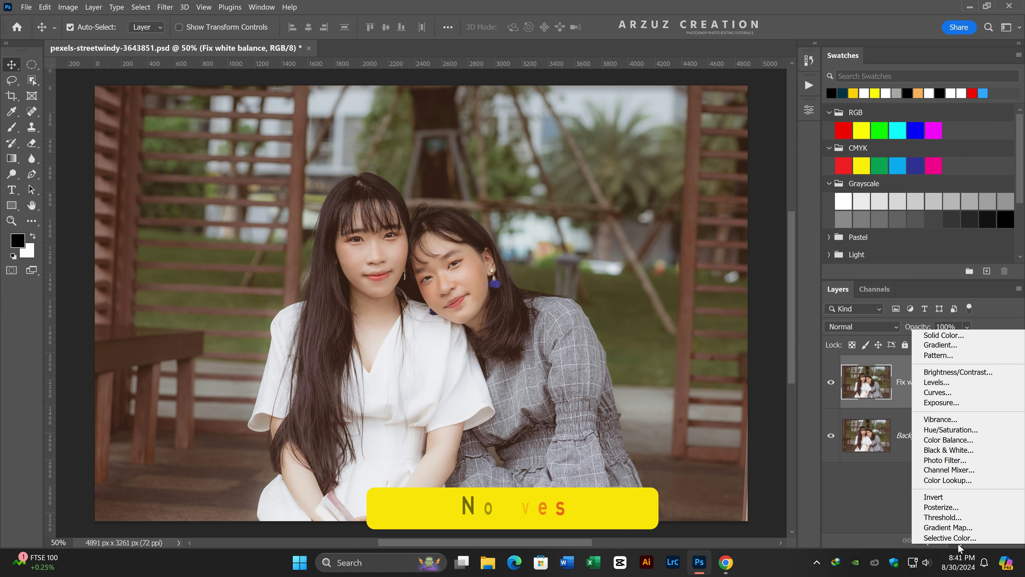
click(960, 393)
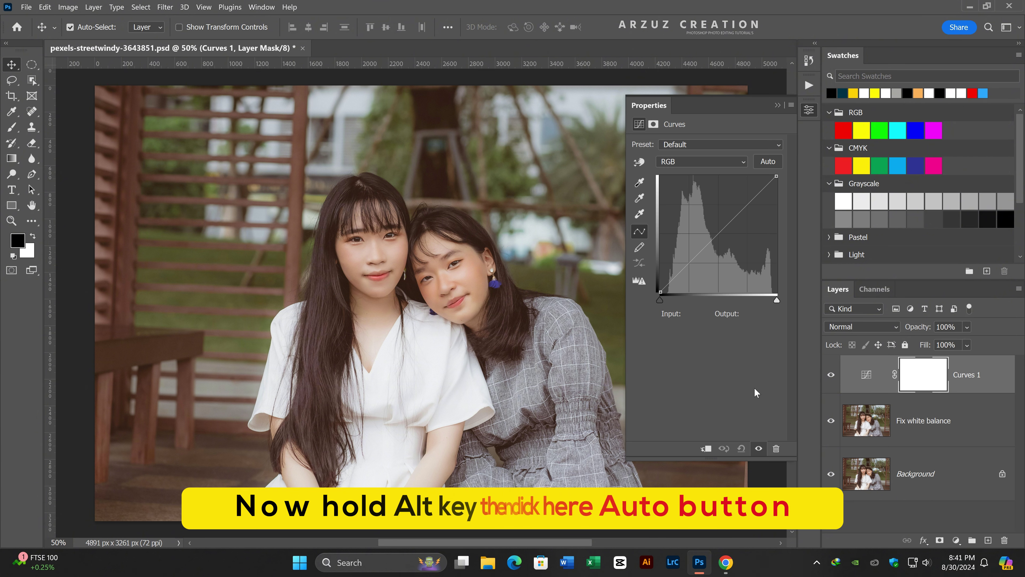
Step: Auto-correct Curves 1 with Find Dark & Light Colors and Snap Neutral Midtones, then add empty Layer 1
alt+click(763, 161)
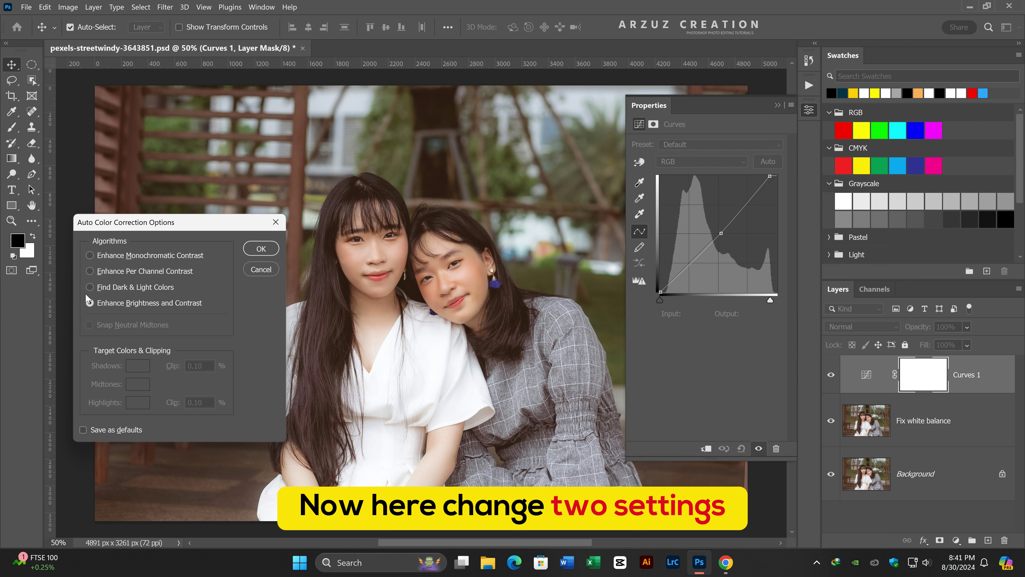
click(125, 287)
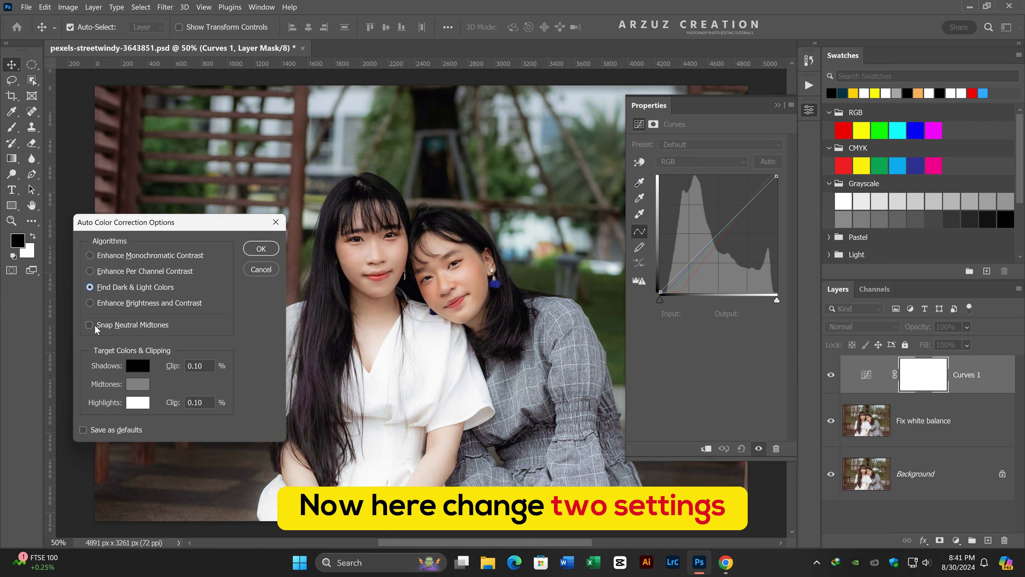
click(127, 327)
click(127, 327)
click(127, 327)
click(263, 249)
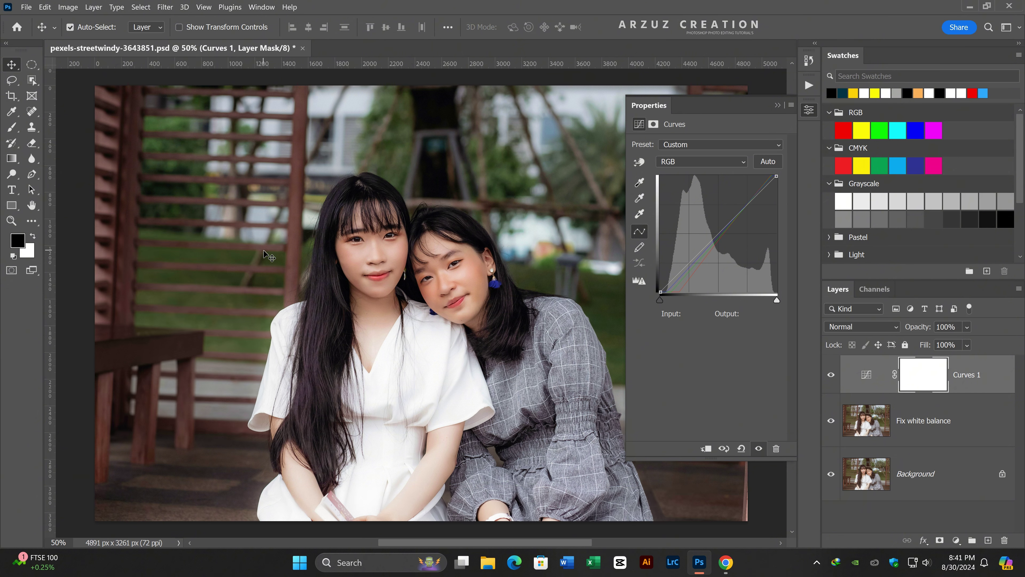
click(803, 112)
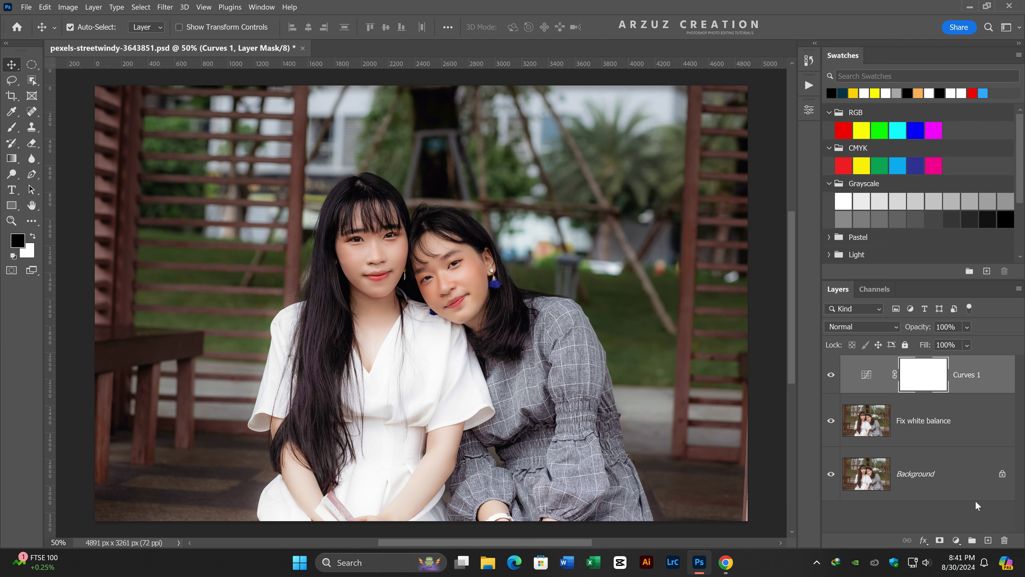
click(985, 541)
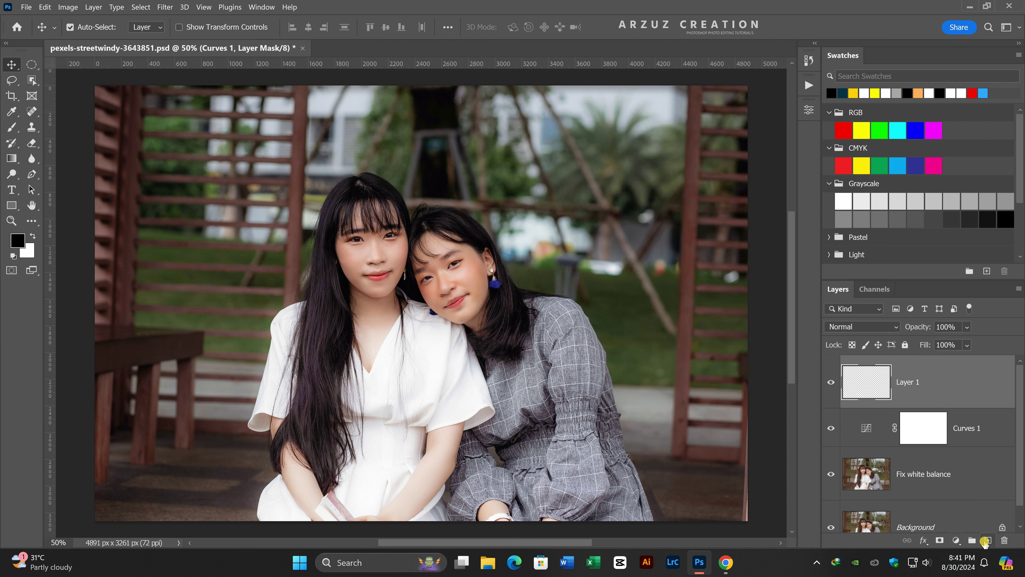
Step: Rename Layer 1 to 'Screenshot' and stamp all visible layers into it with Ctrl+Shift+Alt+E
double_click(904, 382)
text(Scree)
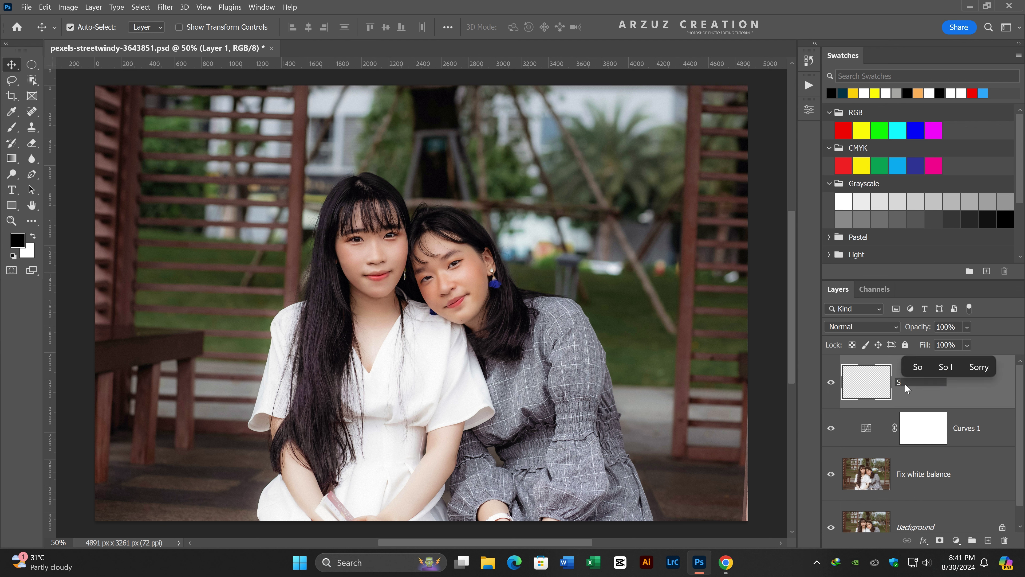
text(n)
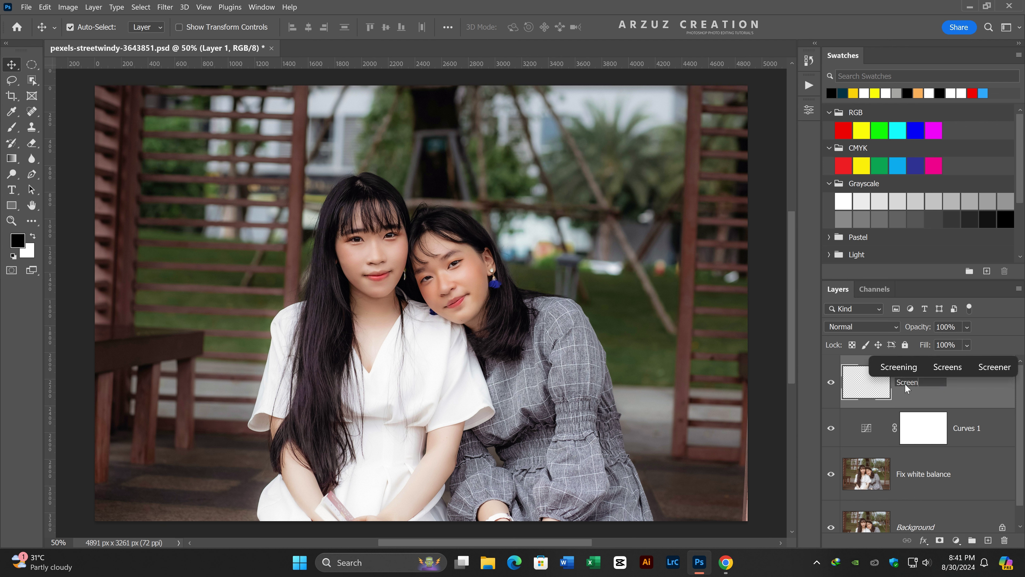
text(shot)
key(Return)
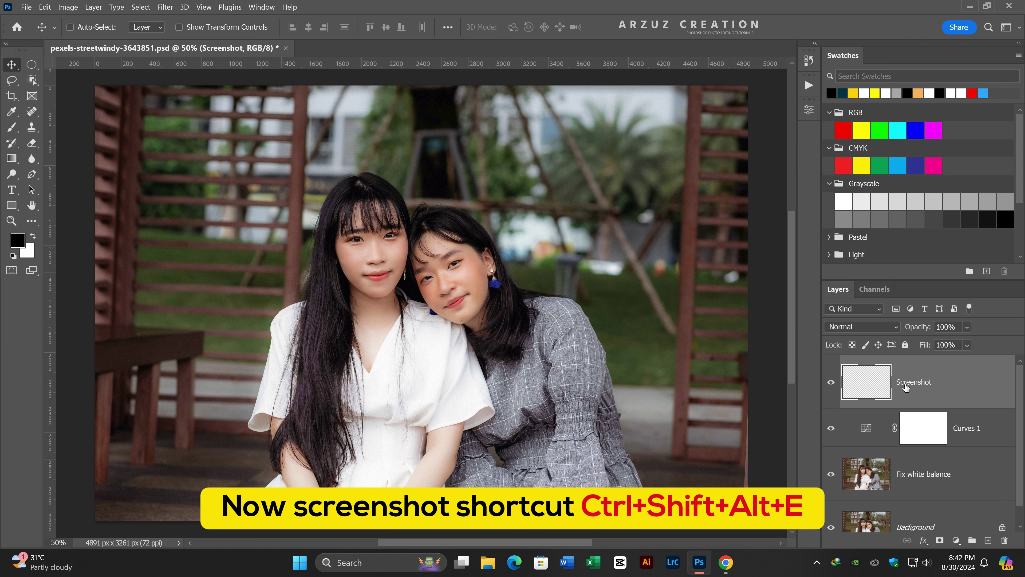
key(ctrl+shift+alt+e)
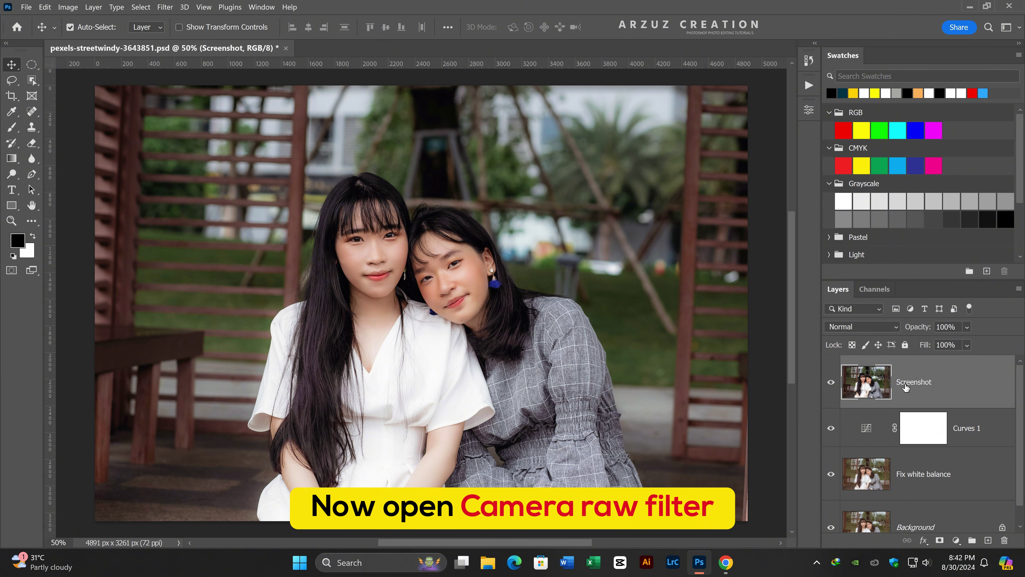
Step: Apply Camera Raw to Screenshot: Temperature -14, Tint -7, Vibrance +19, Saturation +20
click(164, 7)
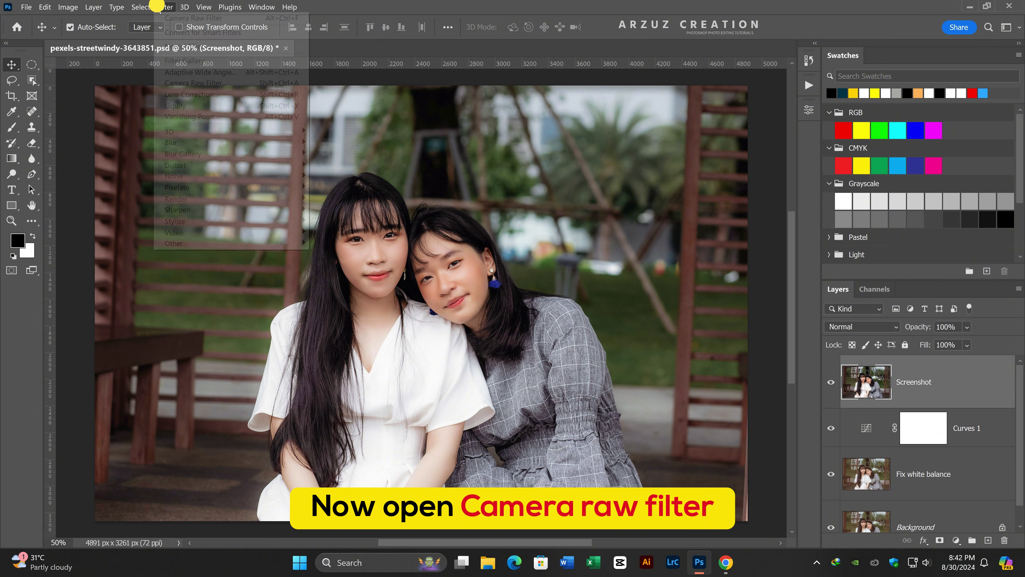
click(167, 83)
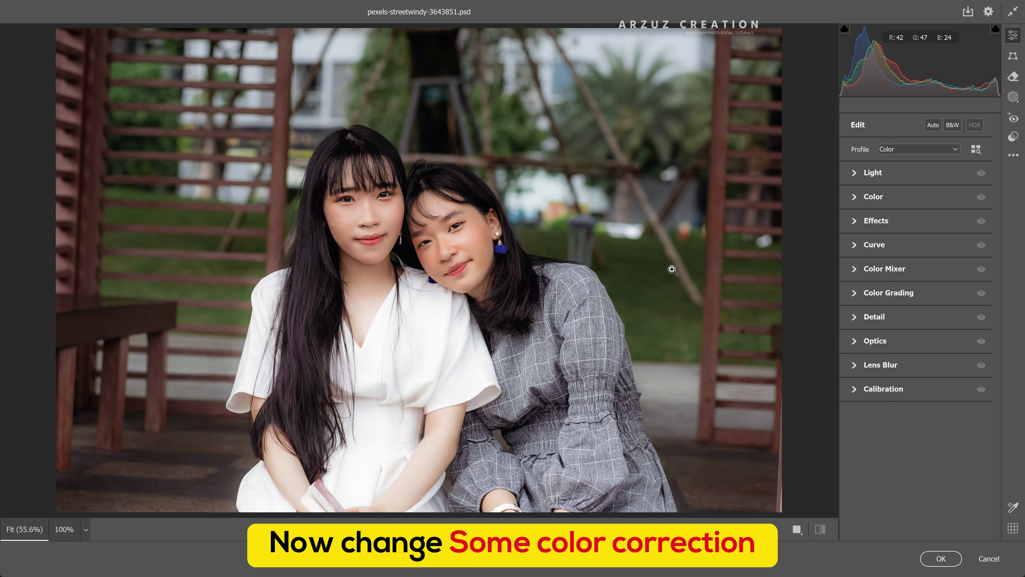
click(854, 197)
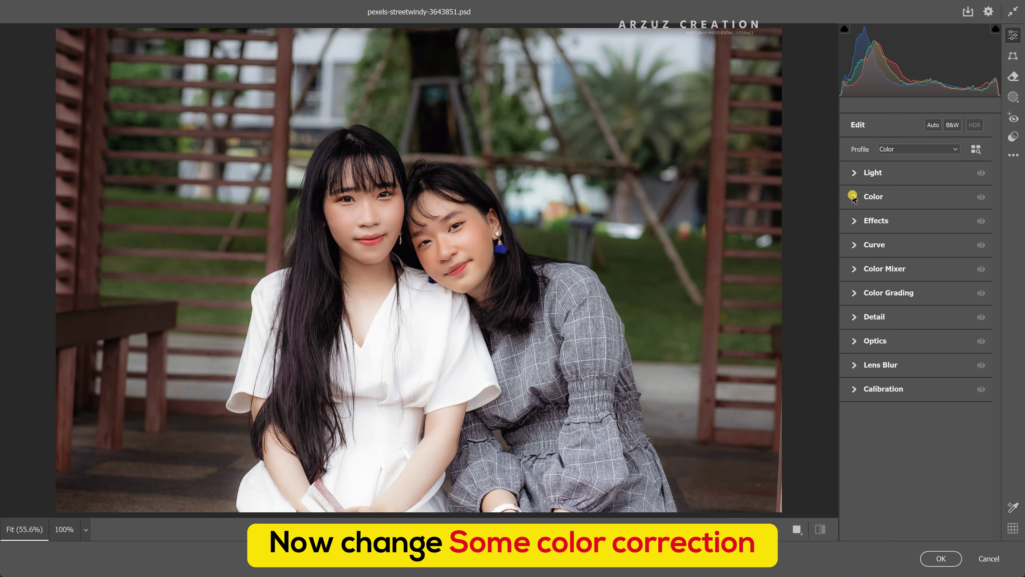
click(912, 243)
drag(911, 243, 930, 299)
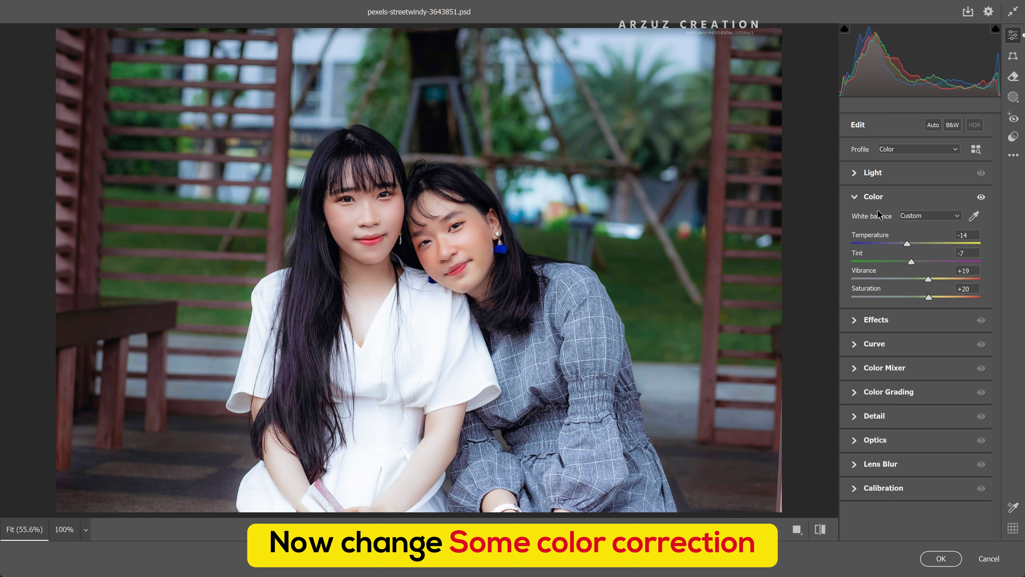
Step: Set the Light panel to Exposure +0.20, Whites -25, Shadows +5 and Highlights -15, then collapse it
click(855, 197)
click(854, 173)
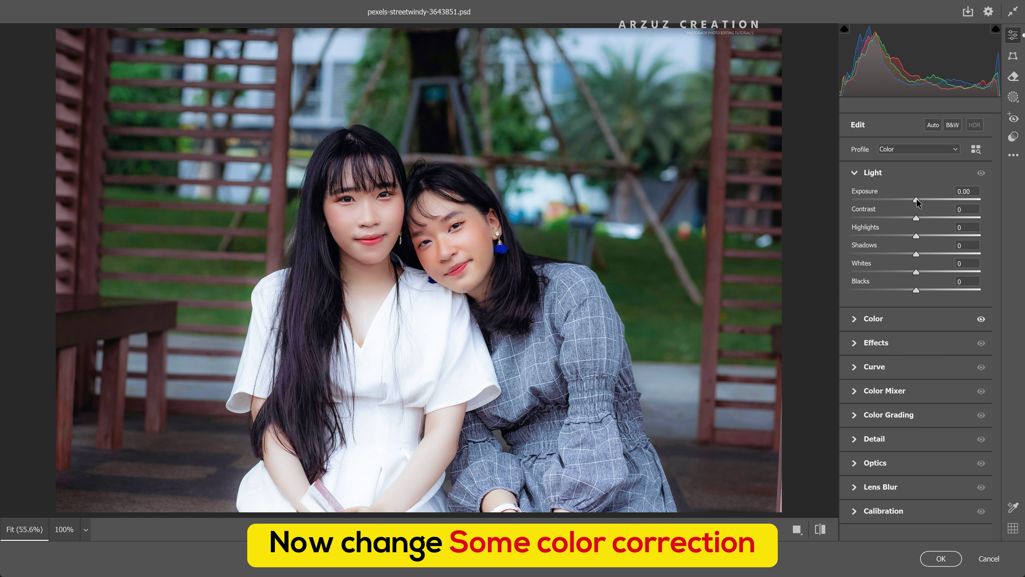
drag(917, 200, 919, 198)
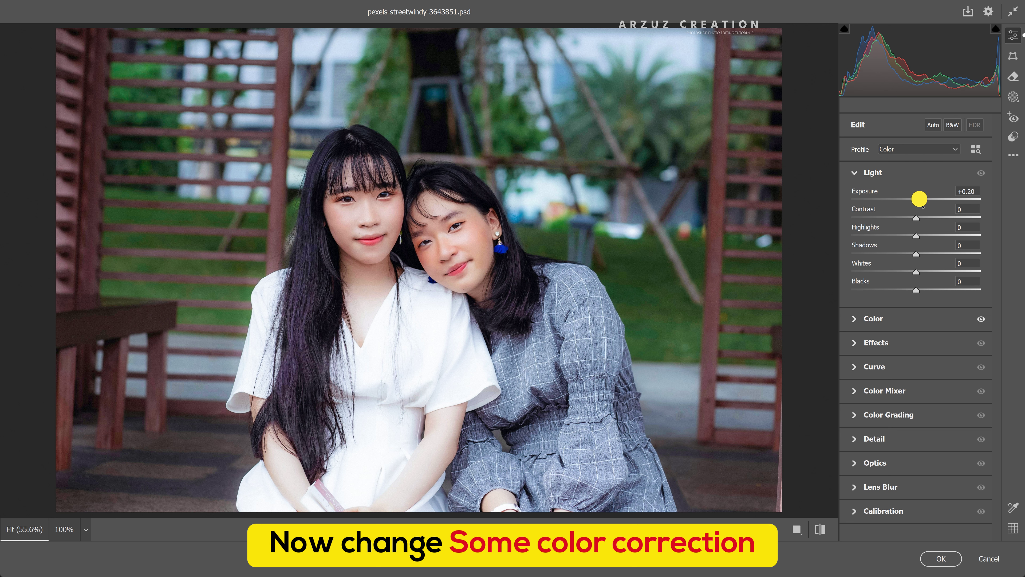
drag(916, 271, 899, 273)
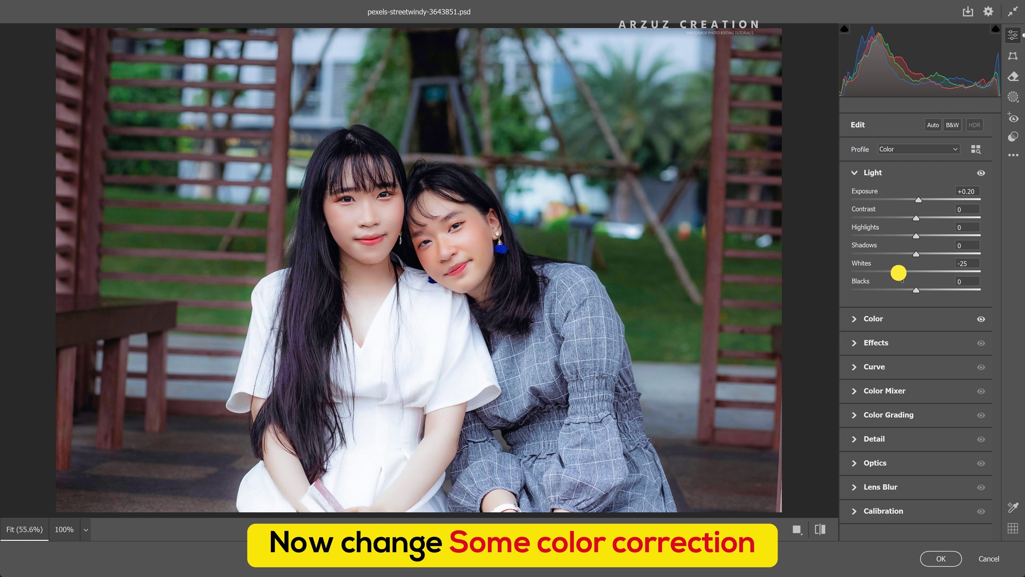
drag(916, 254, 905, 236)
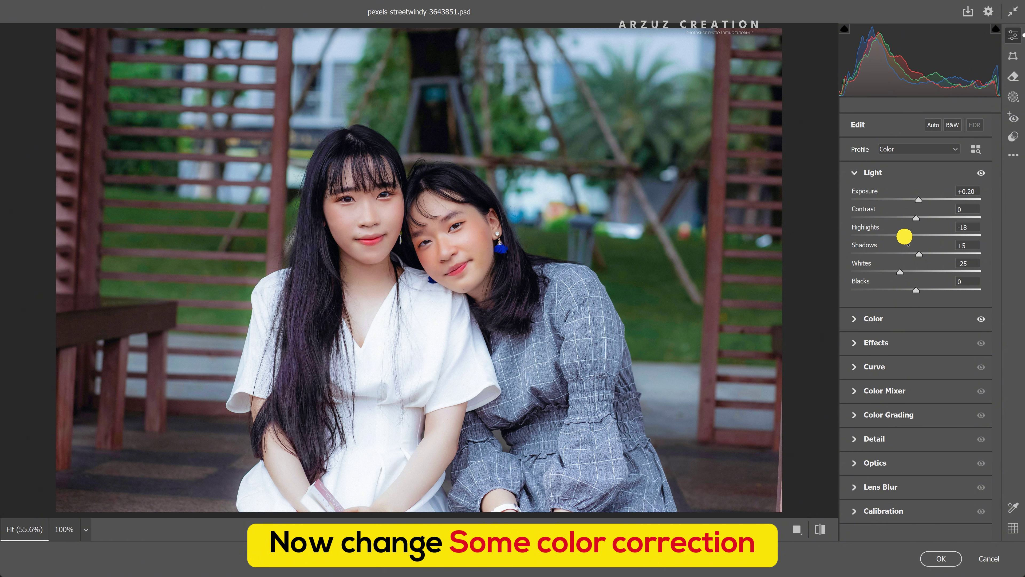
drag(904, 236, 906, 236)
click(863, 173)
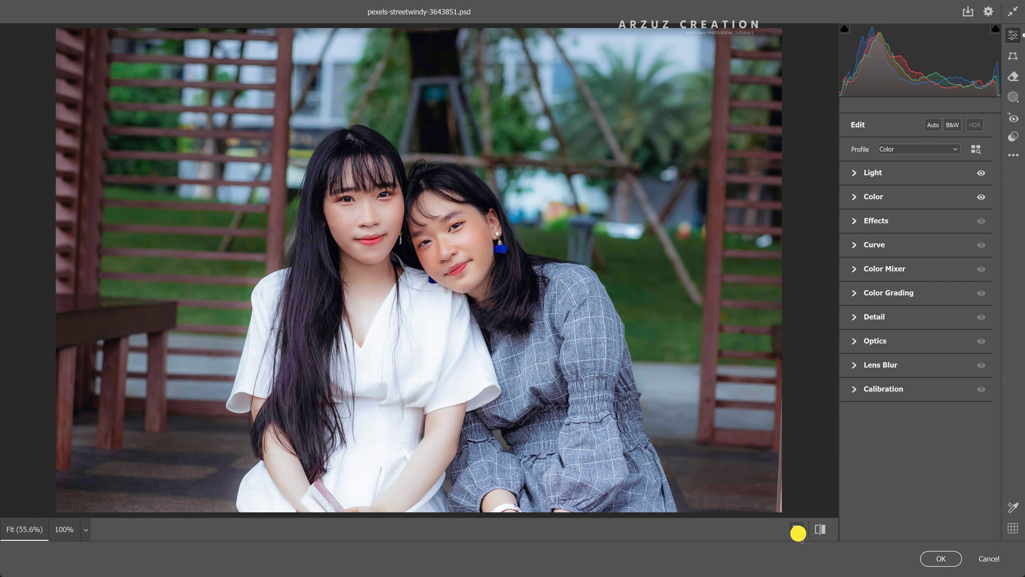
Step: Compare before and after side by side, zooming in on the faces and back out
click(798, 532)
click(845, 455)
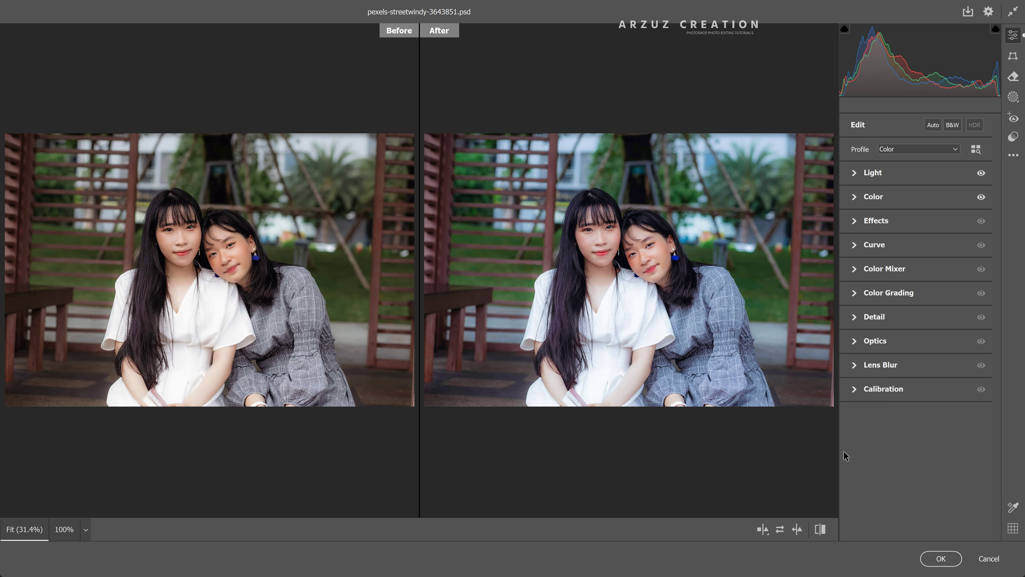
click(616, 233)
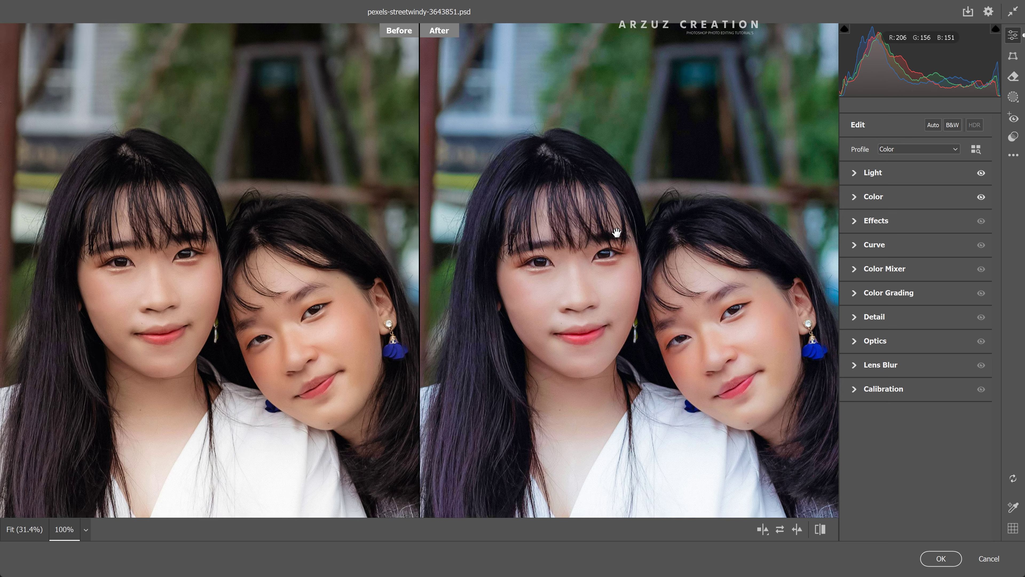
click(616, 233)
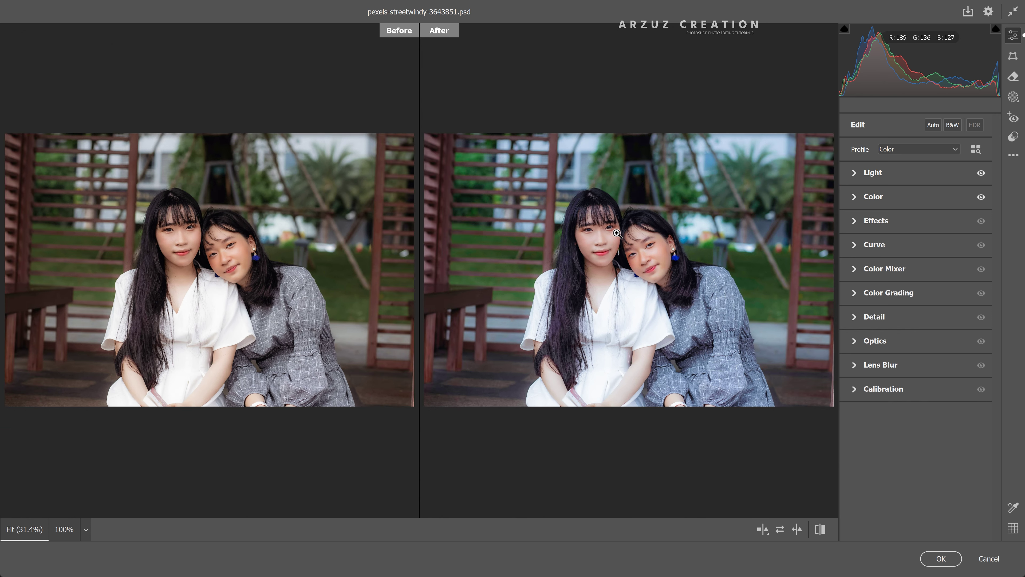
Step: Apply the Camera Raw edits, compare against the warm original, and select the three upper layers
click(935, 560)
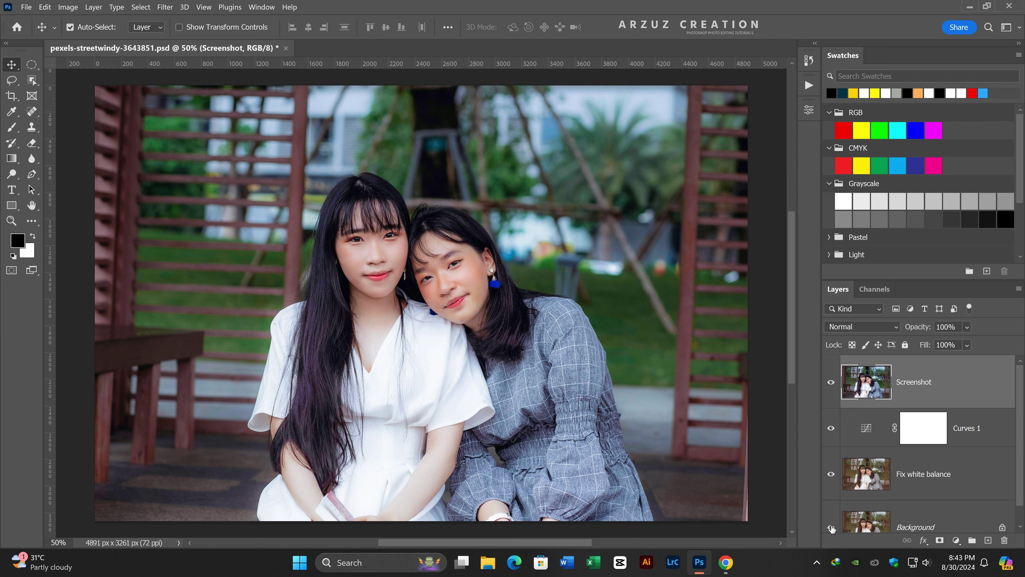
click(832, 527)
click(831, 527)
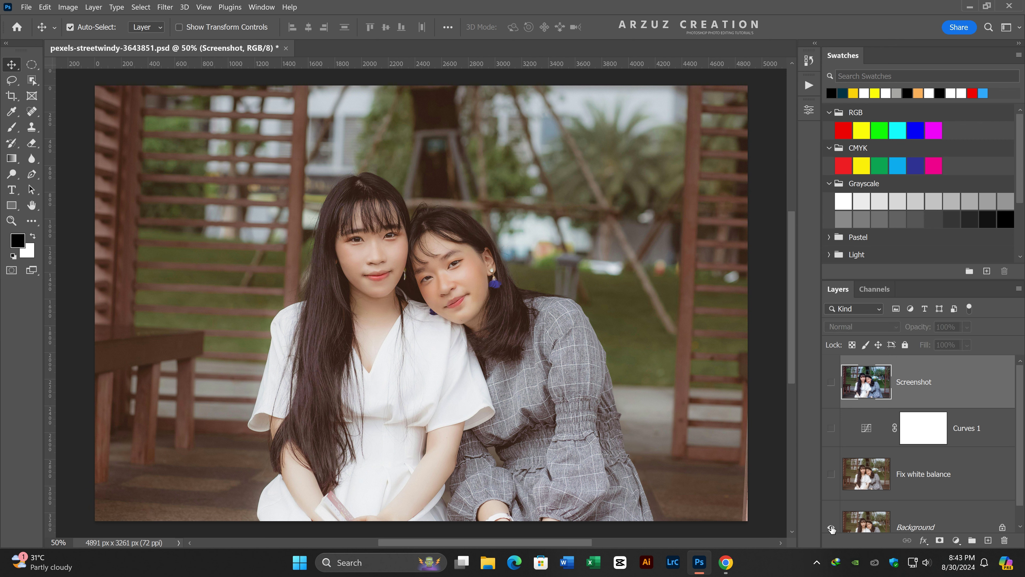
click(832, 527)
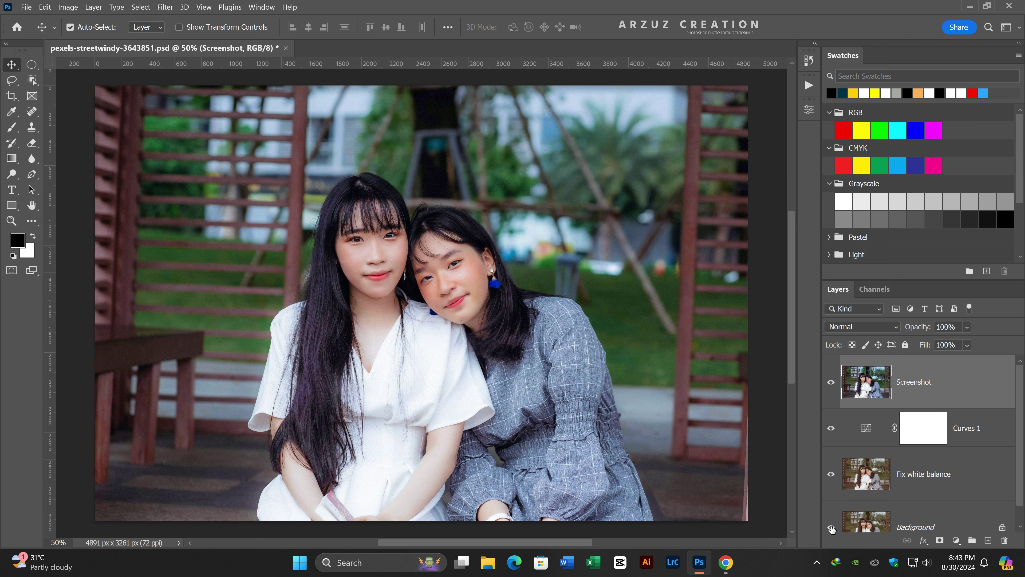
shift+click(957, 487)
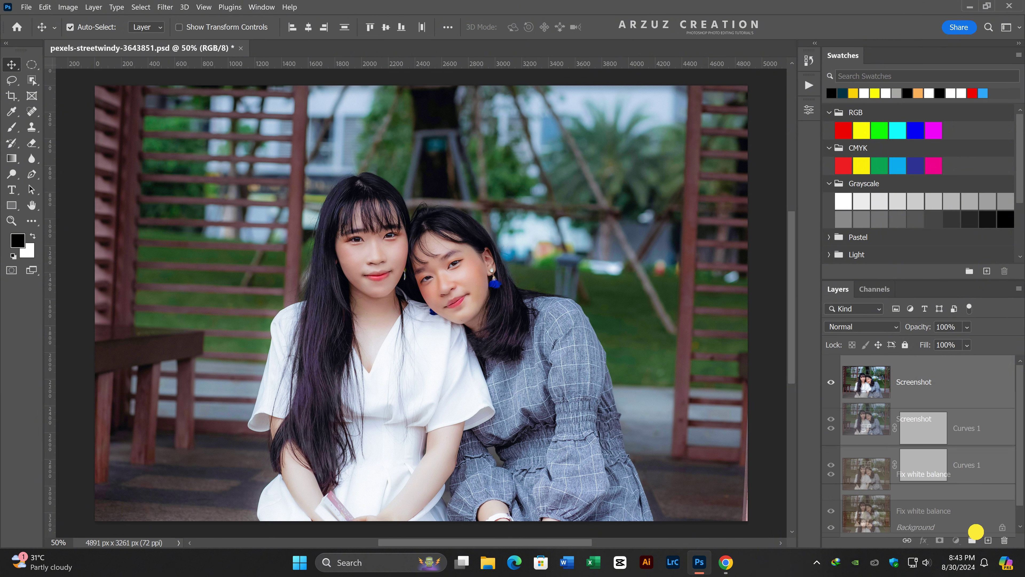
Step: Group the selected layers and rename the group 'Fix white balance'
click(972, 540)
double_click(888, 363)
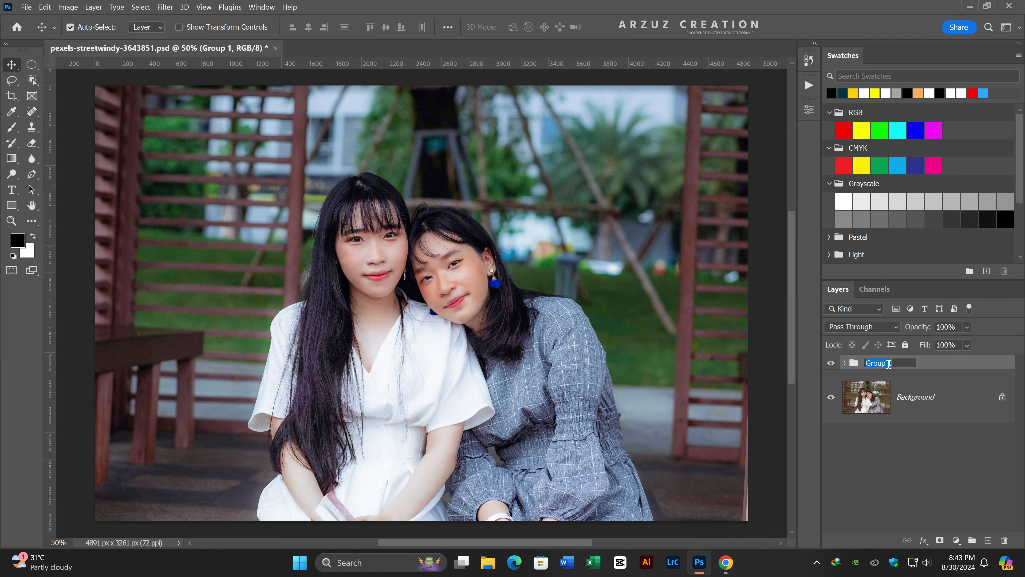
text(Fix whit)
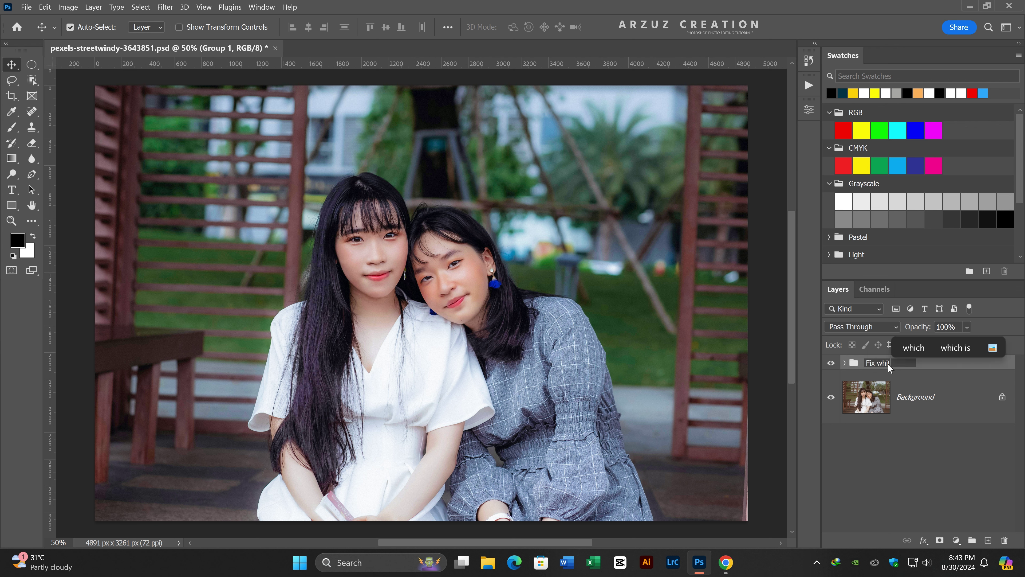
text(e balan)
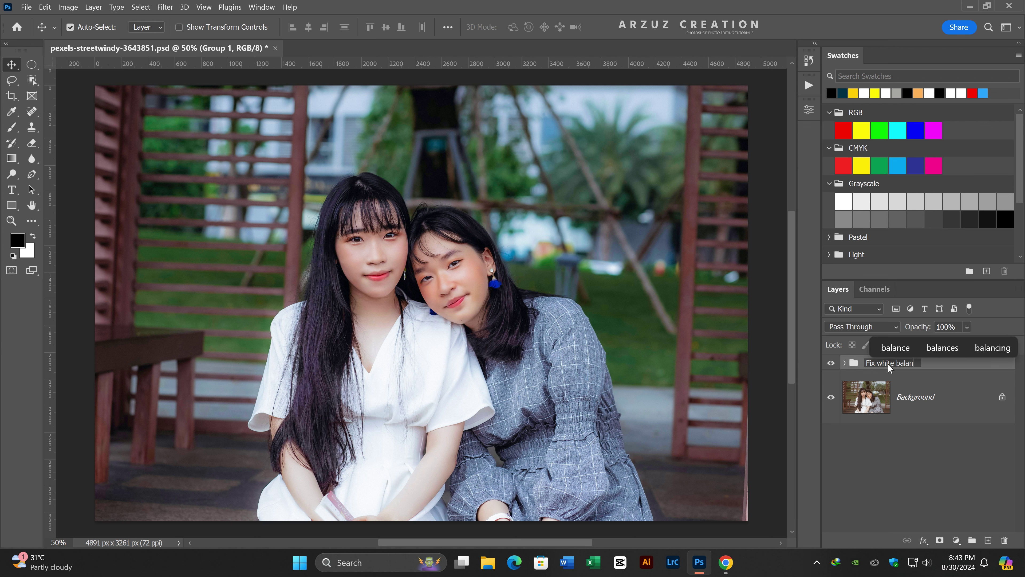
text(ce)
key(Return)
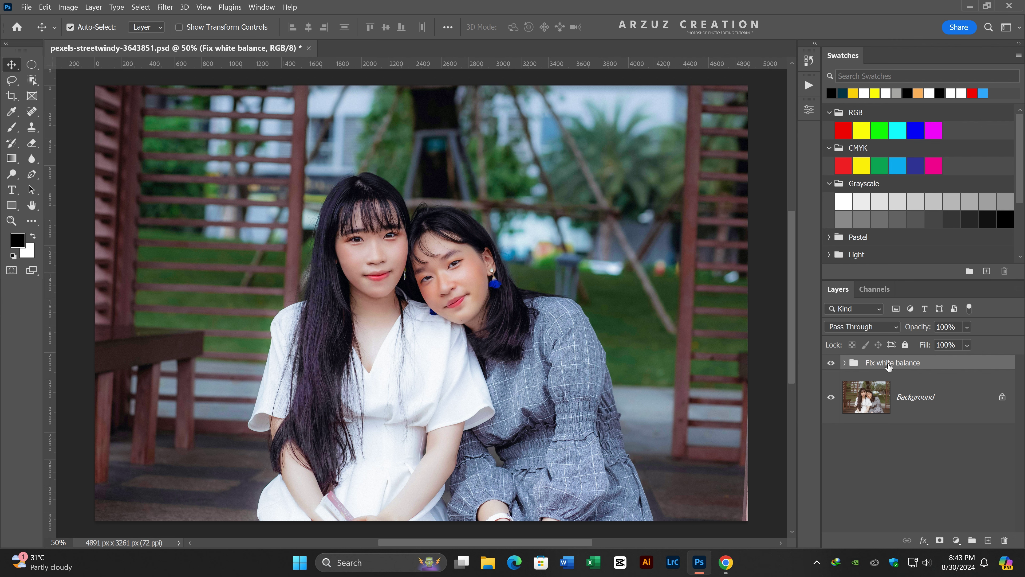
Step: Give the group a green colour label, toggle its visibility to compare, and deselect it
right_click(888, 363)
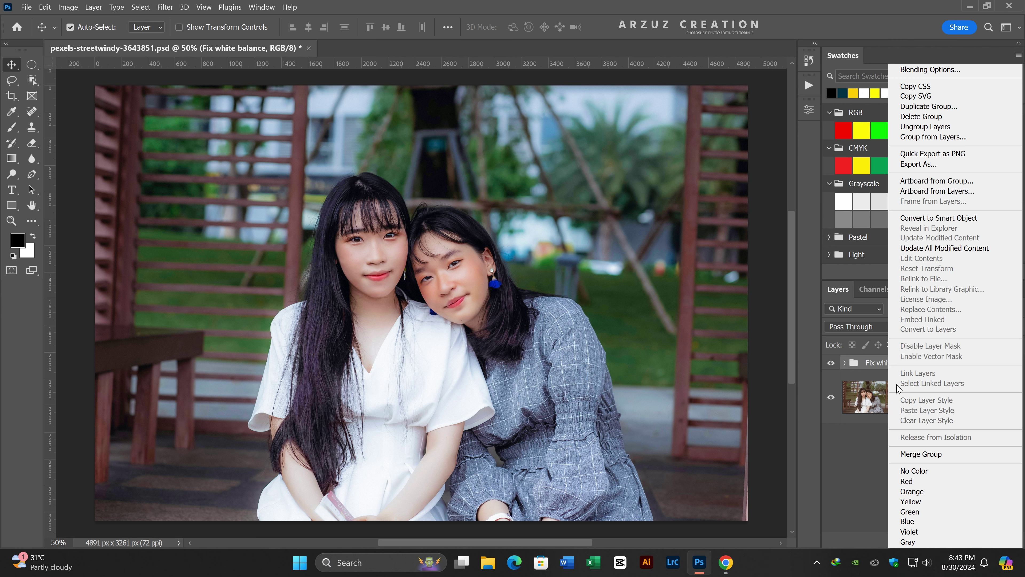
click(918, 512)
click(831, 363)
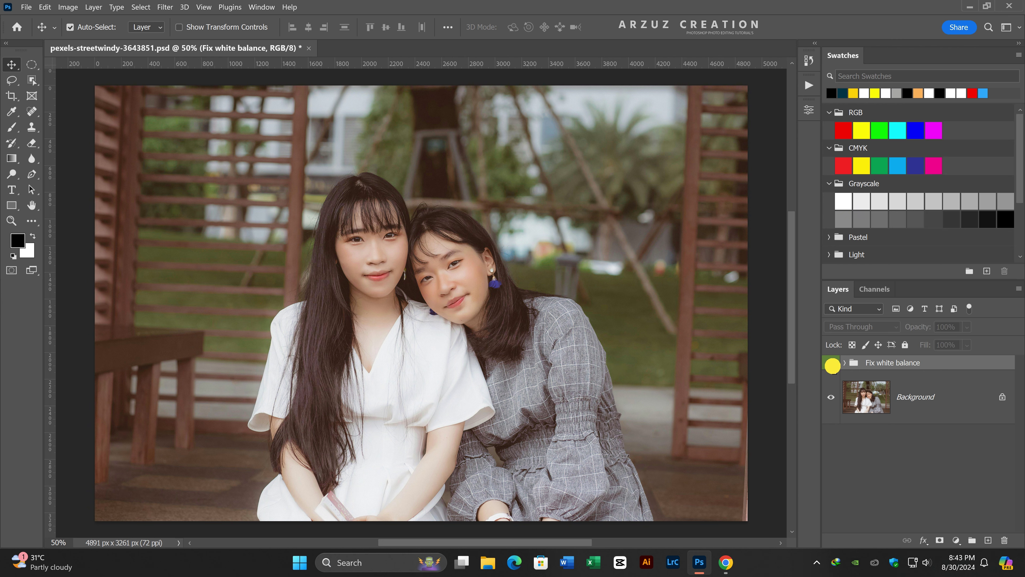
click(831, 364)
click(846, 459)
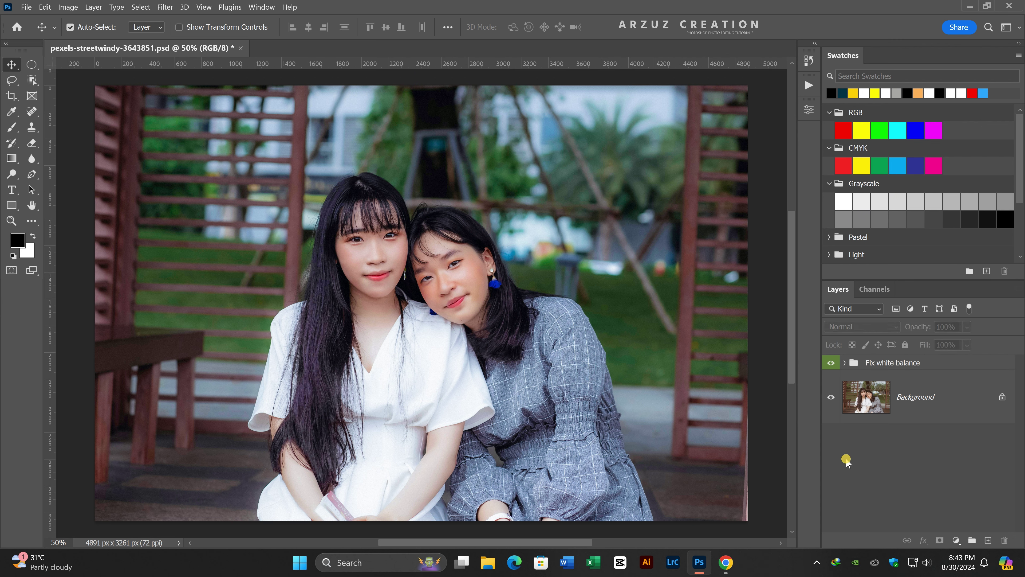
click(24, 7)
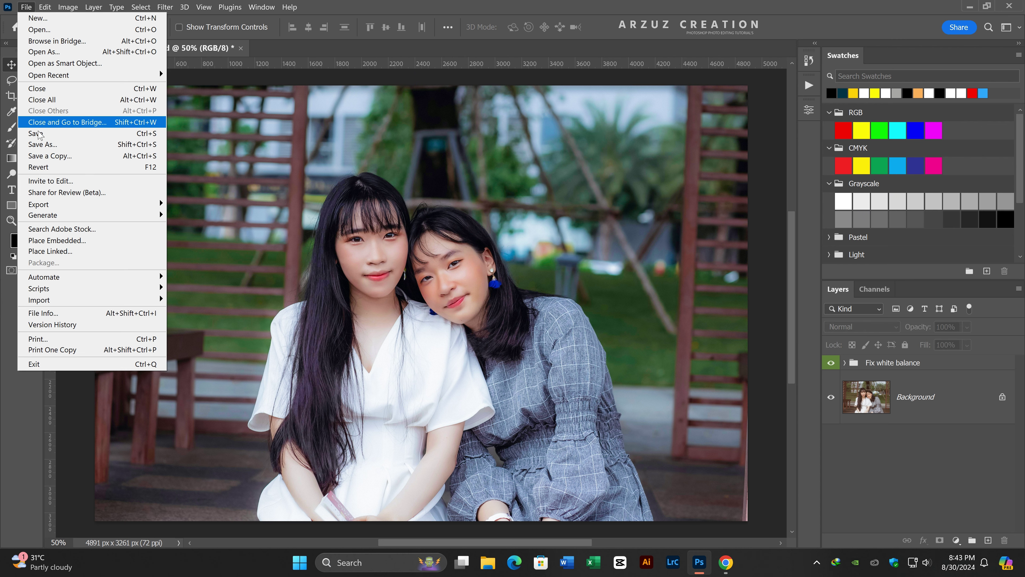
Step: Save the document on this computer as the PSD pexels-streetwindy-3643852, accepting the compatibility options
click(71, 145)
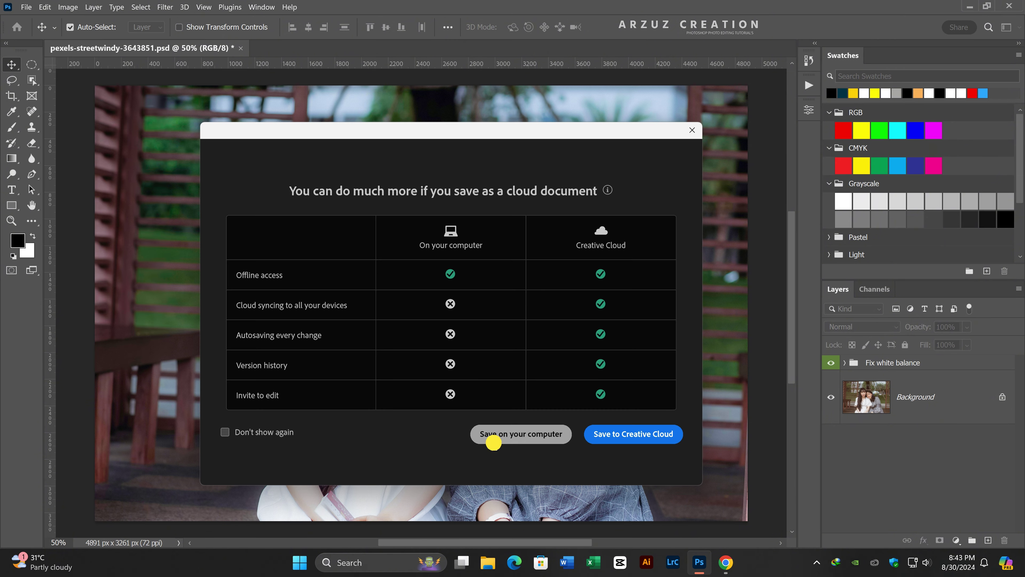
click(494, 444)
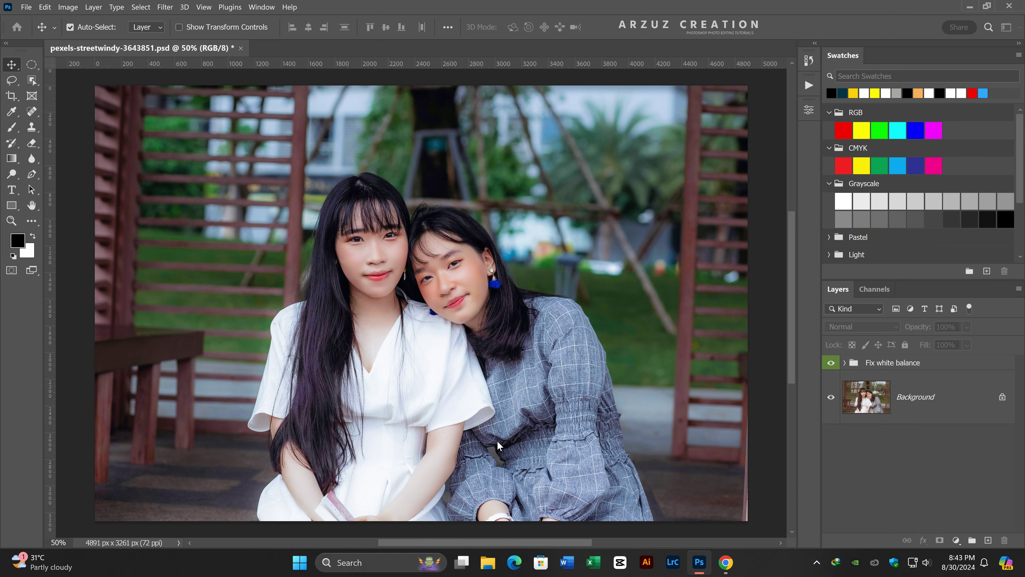
click(375, 415)
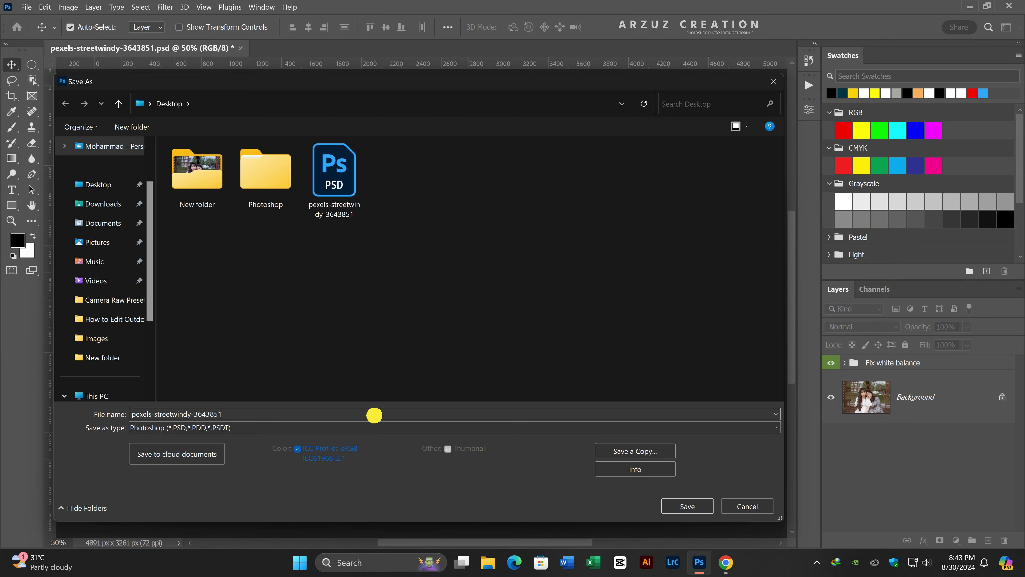
key(BackSpace)
text(2)
click(678, 502)
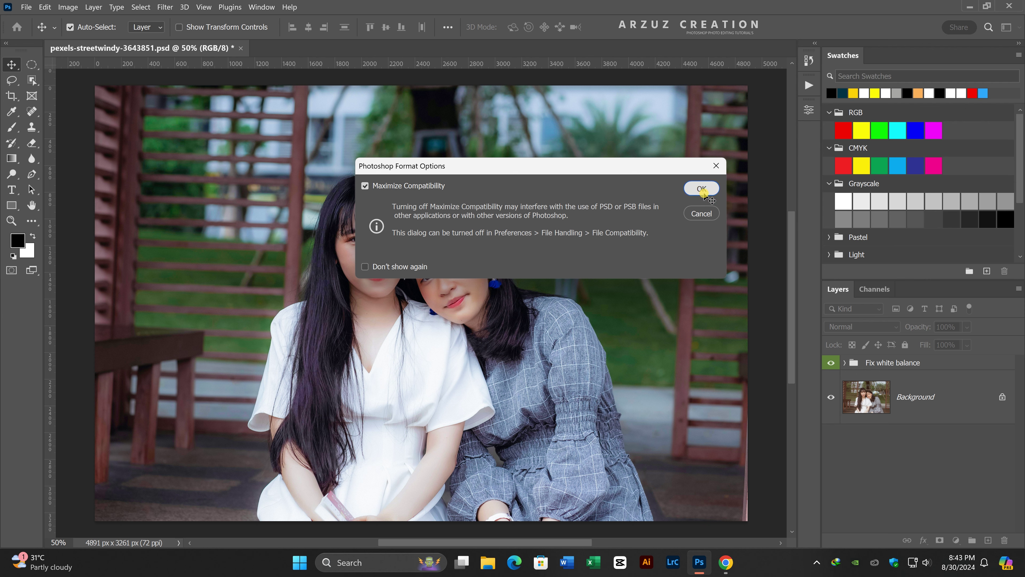
click(704, 196)
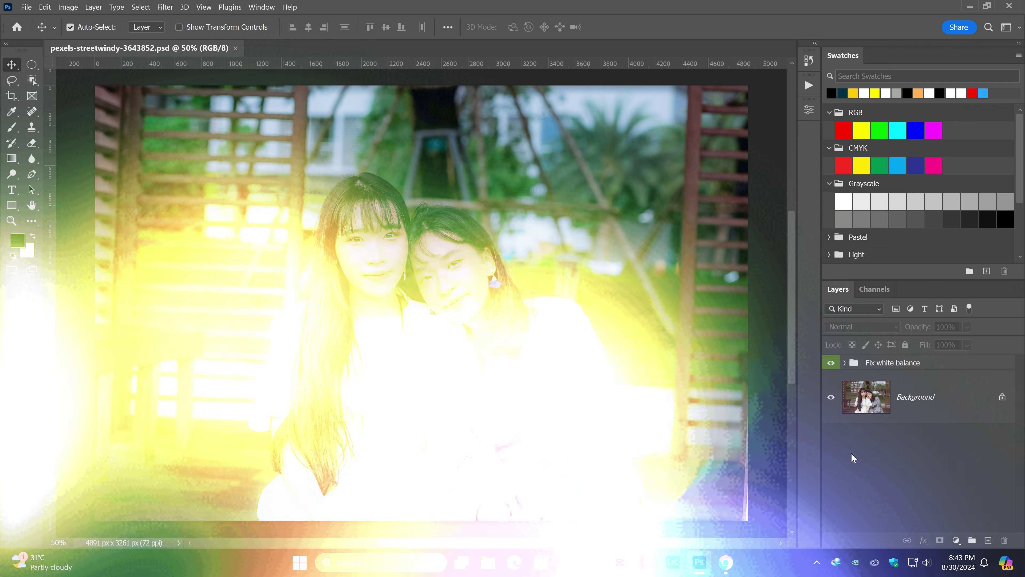